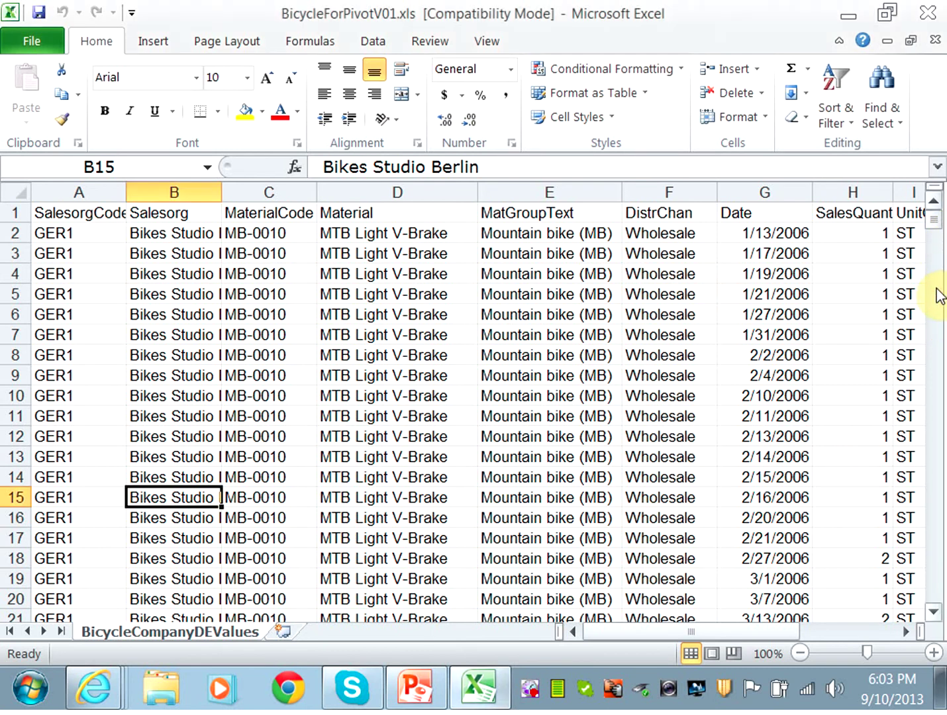
Create a PivotTable on a new worksheet from the full sales data range BicycleCompanyDEValues!$A$1:$M$48244
left_click(933, 341)
left_click(937, 369)
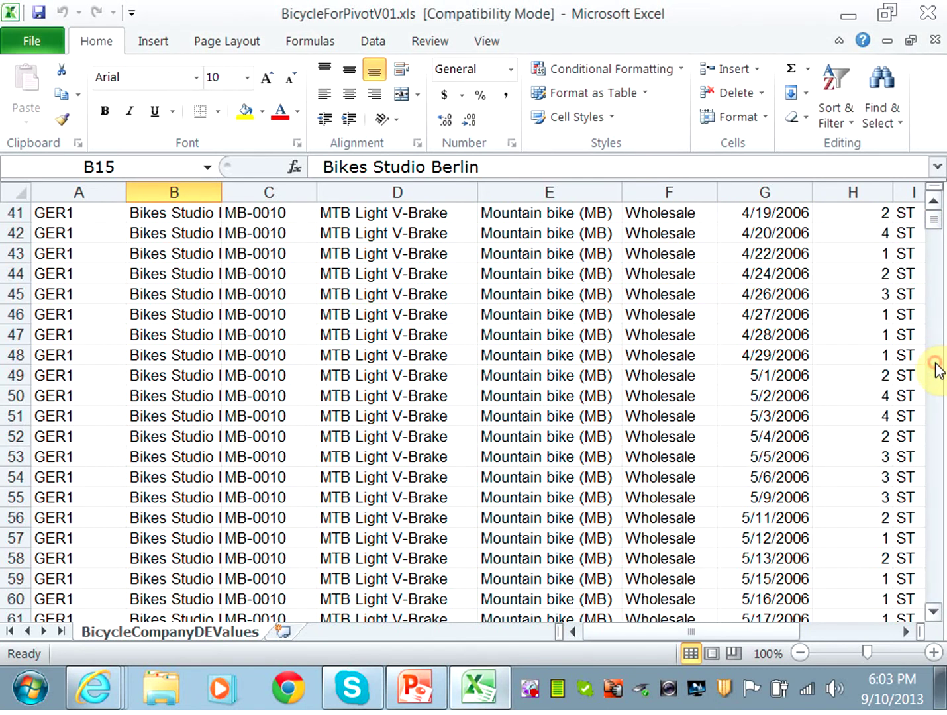
left_click(936, 370)
left_click(936, 369)
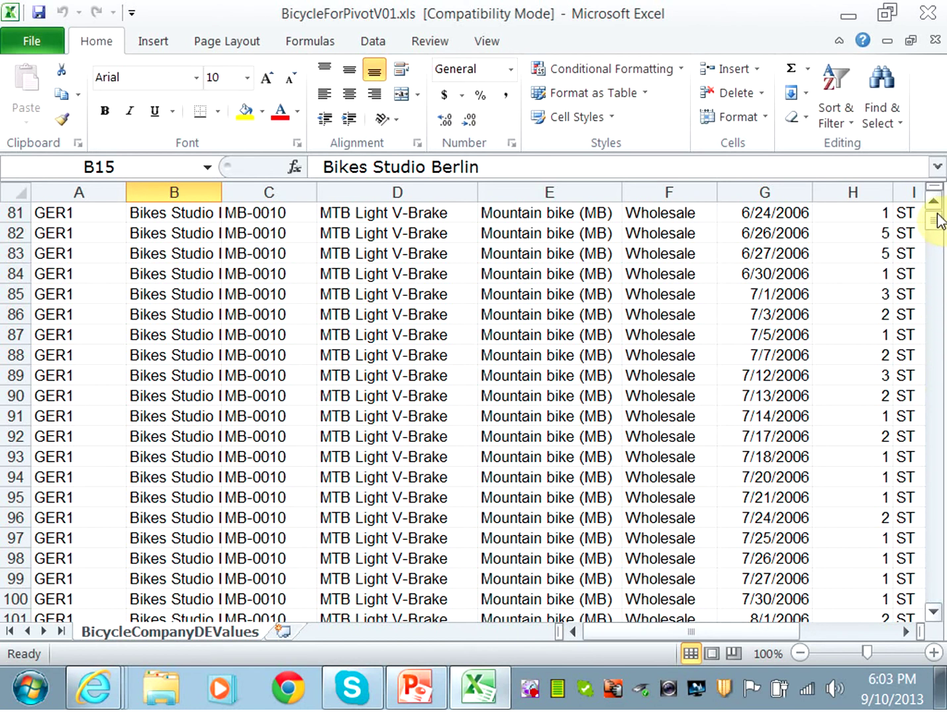
left_click_drag(937, 222, 939, 214)
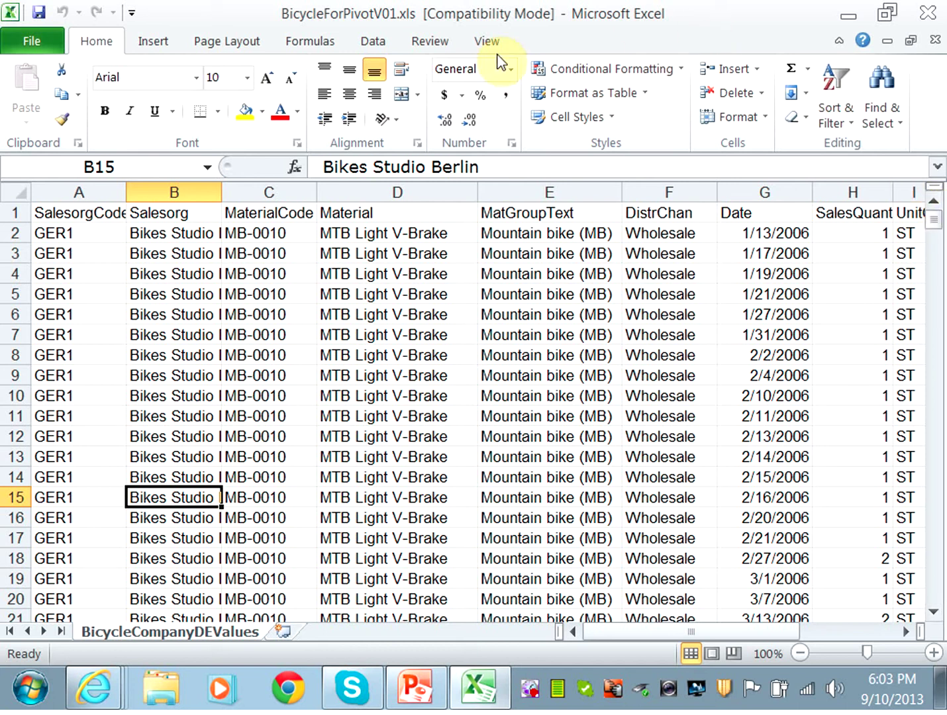
left_click(166, 42)
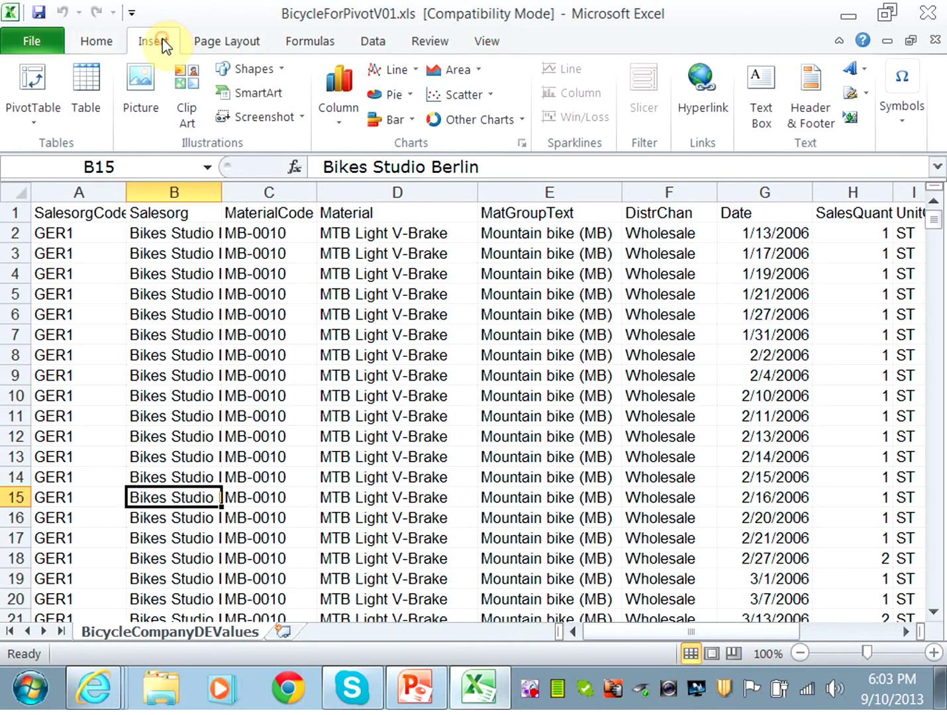
left_click(27, 76)
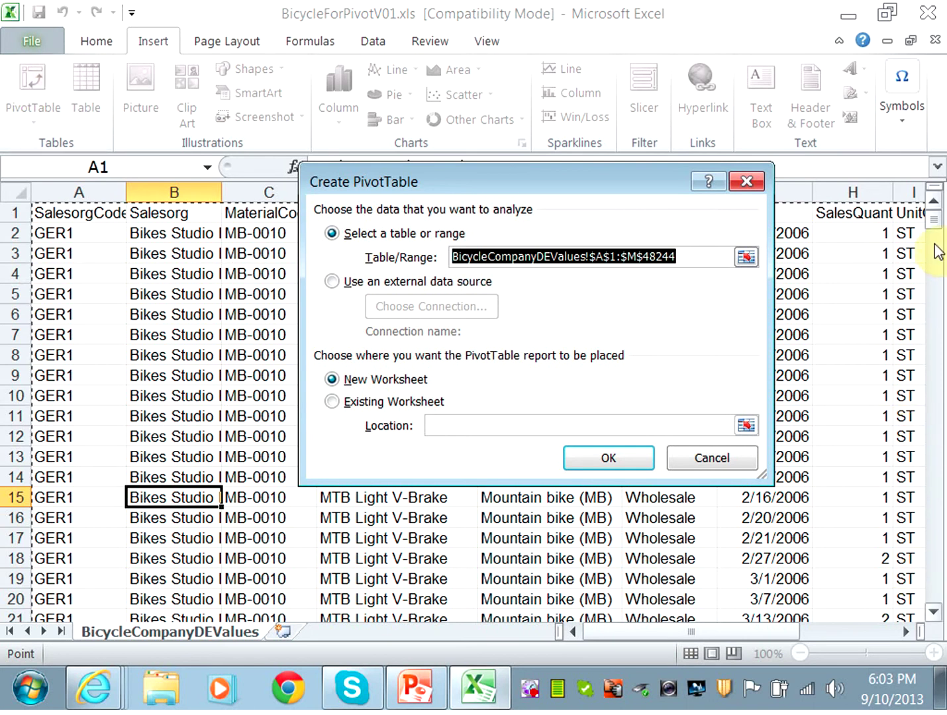
left_click_drag(933, 219, 941, 637)
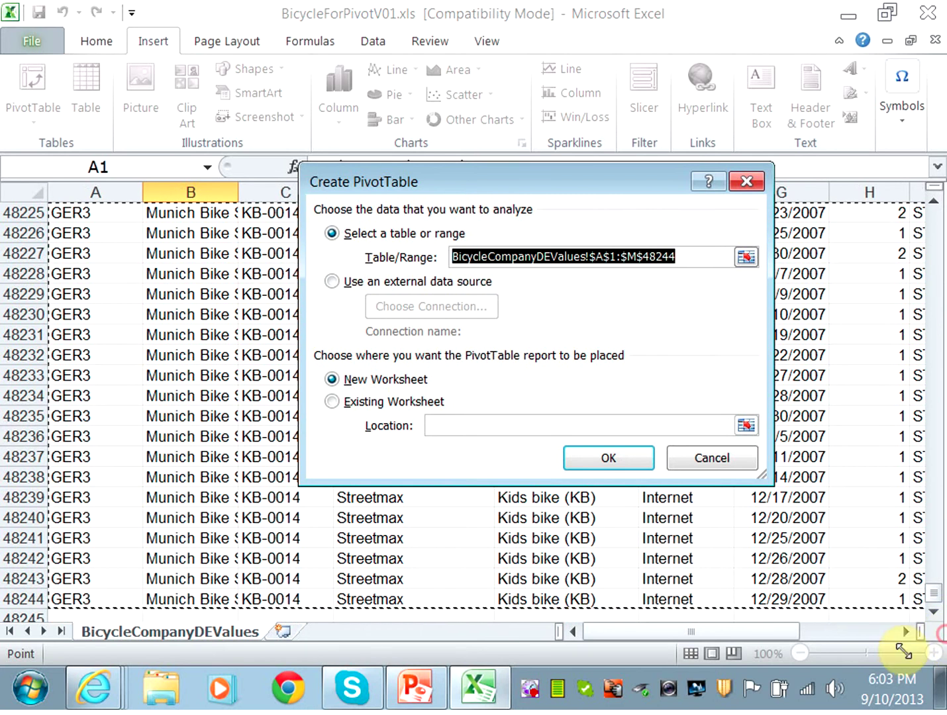
left_click_drag(781, 638, 922, 634)
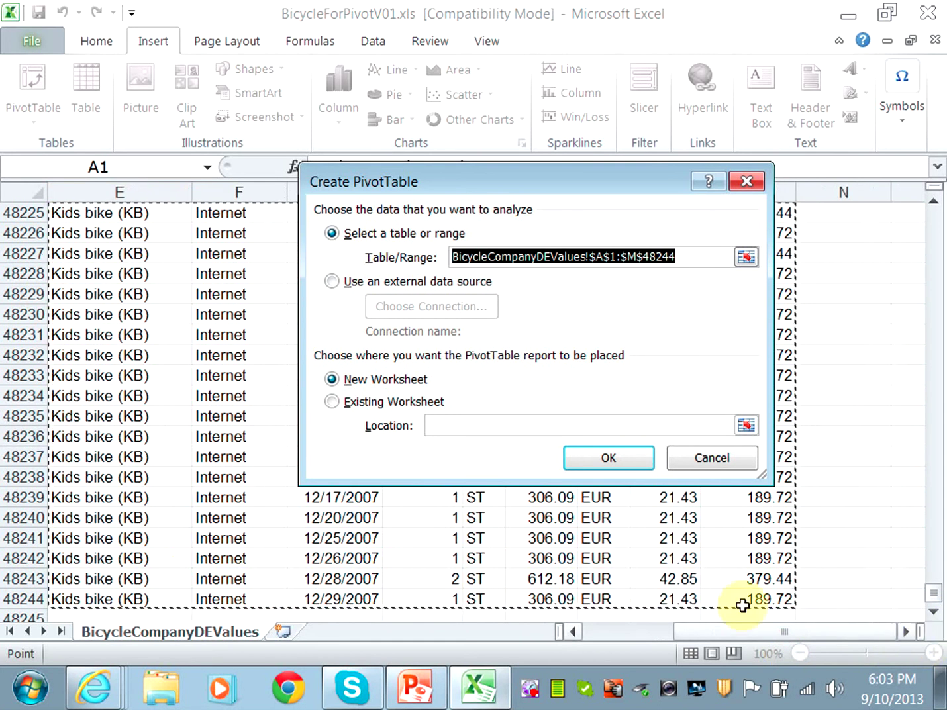
left_click(624, 462)
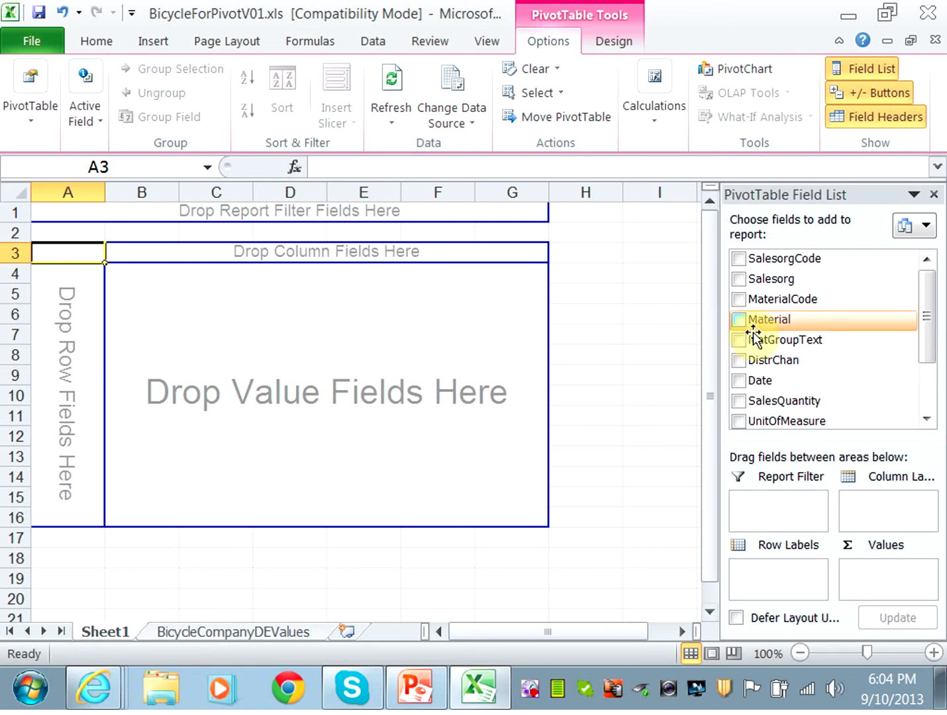
Lay out the PivotTable with MatGroupText as row labels, Salesorg as column labels and Revenue as summed values
left_click_drag(767, 341, 768, 567)
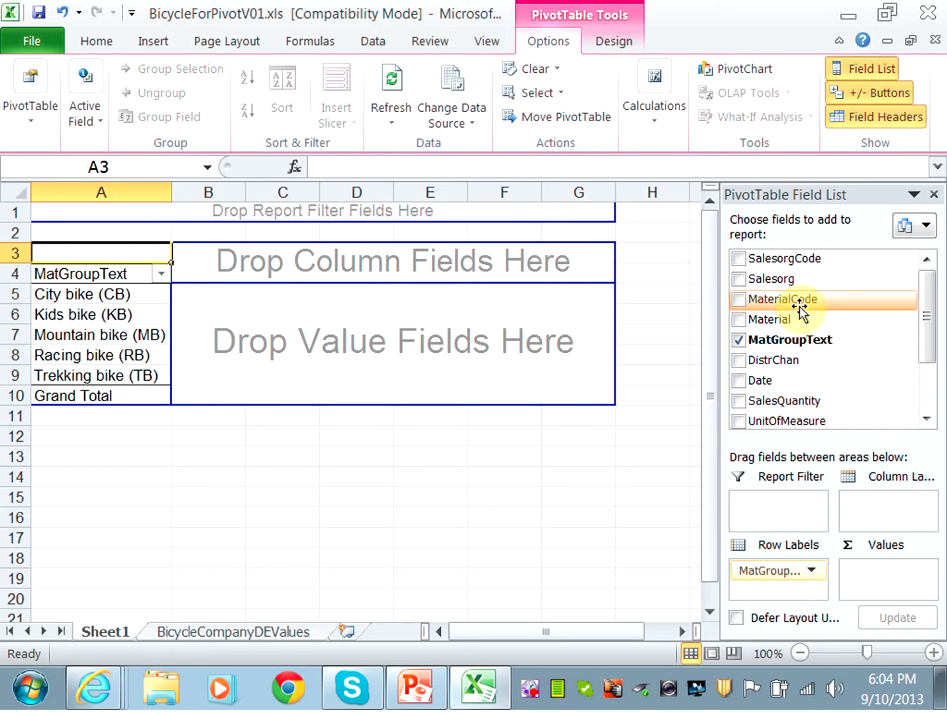
left_click_drag(782, 279, 886, 508)
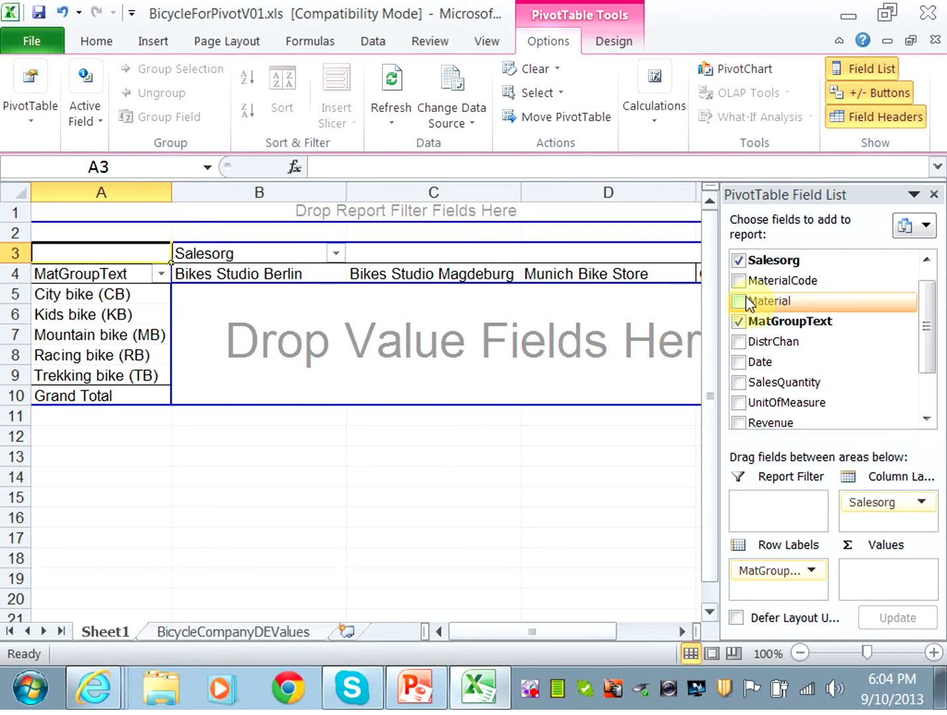
left_click_drag(924, 352, 926, 399)
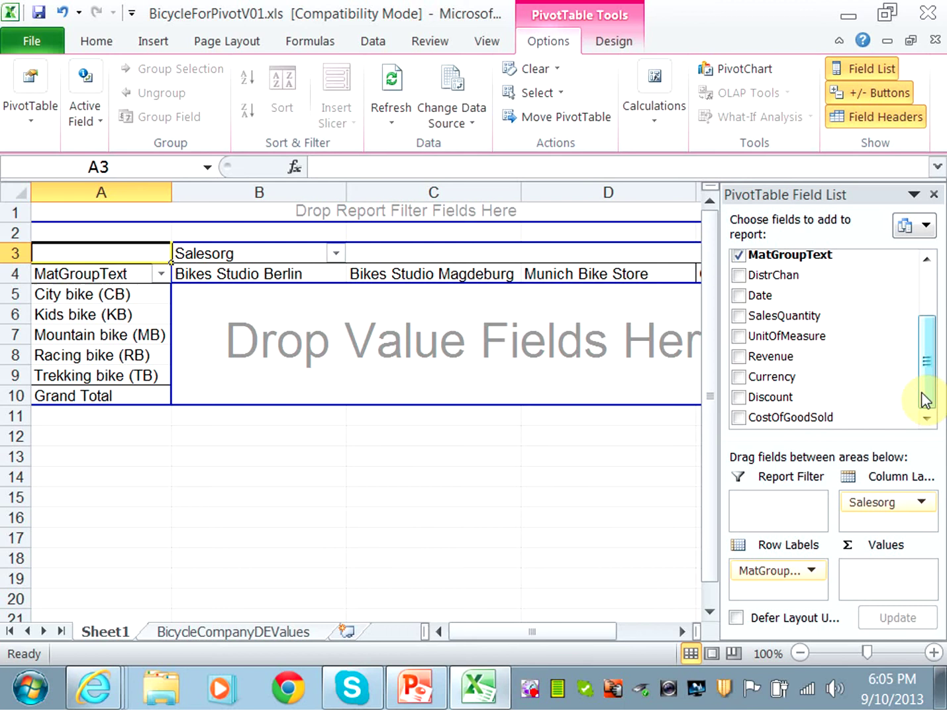
left_click_drag(821, 356, 890, 571)
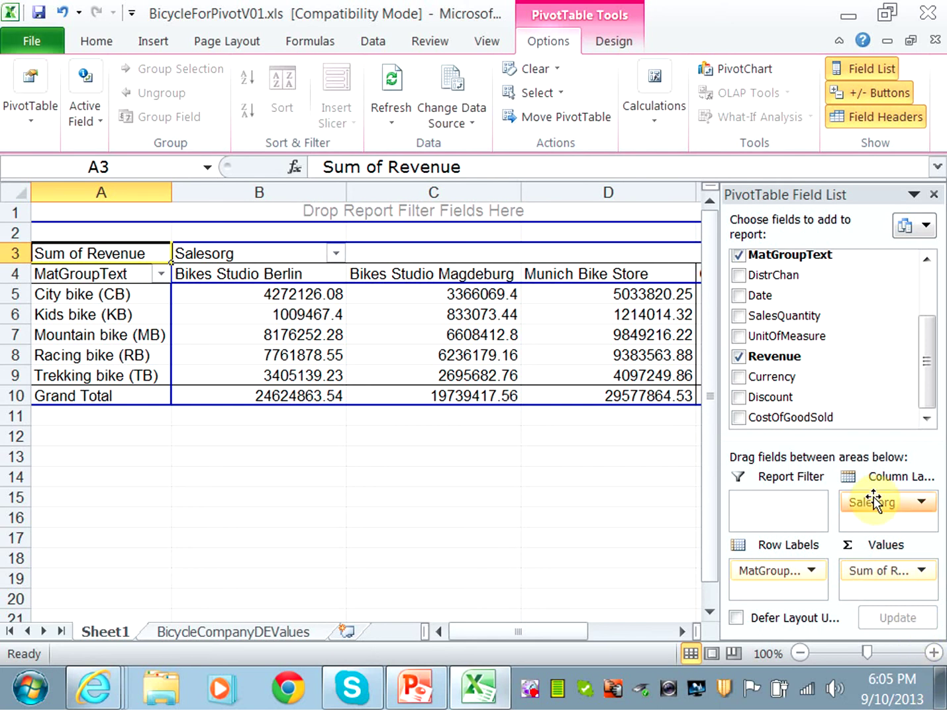
Remove Salesorg, MatGroupText and Sum of Revenue from the PivotTable layout
left_click_drag(873, 506, 858, 357)
left_click_drag(786, 567, 809, 408)
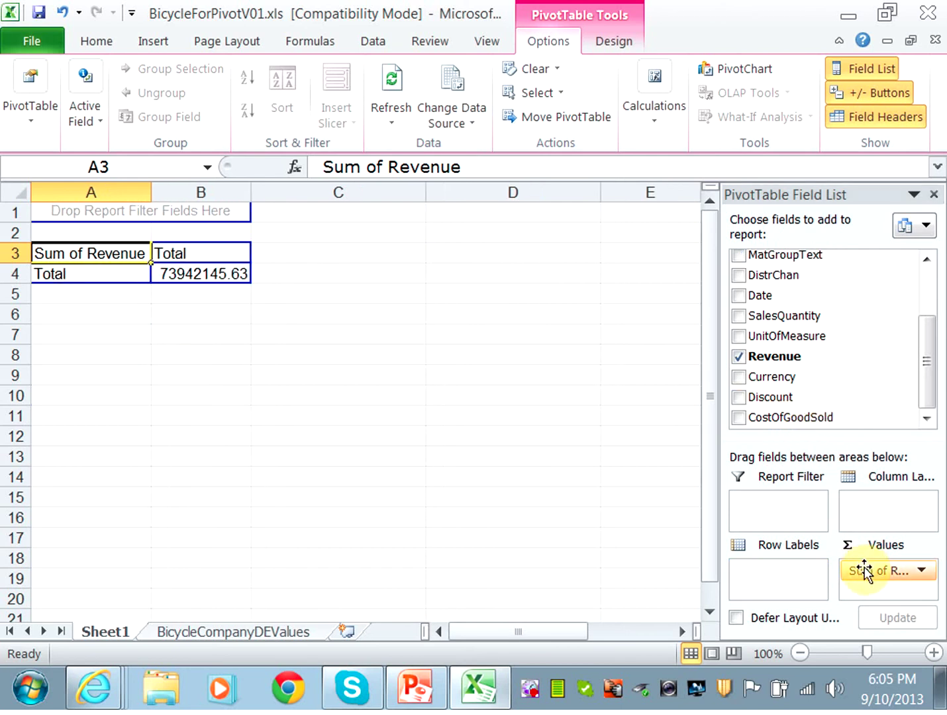
left_click_drag(864, 571, 850, 356)
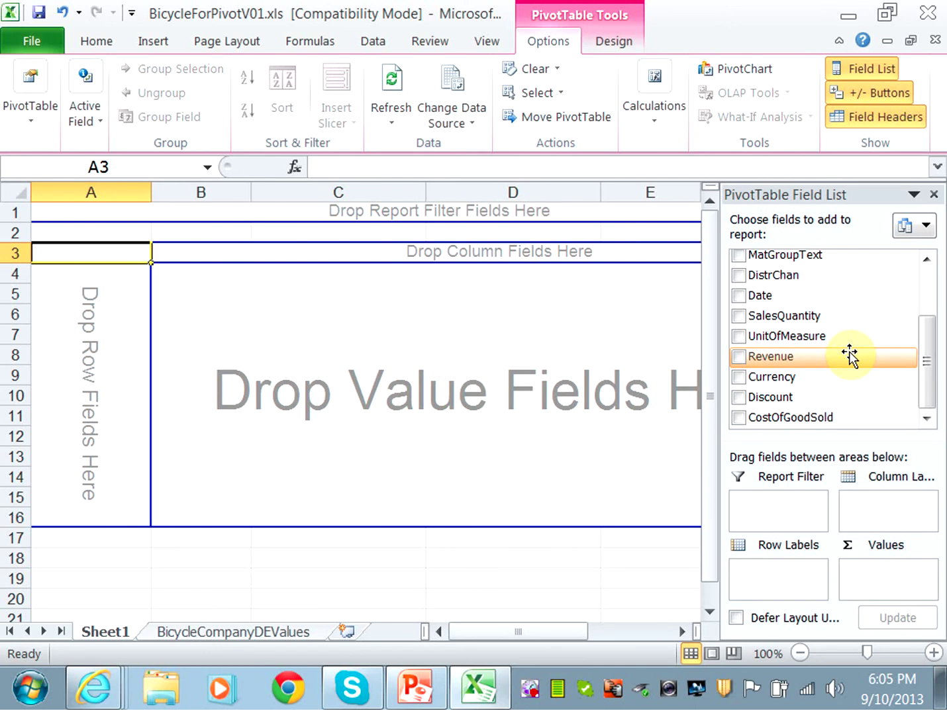
Rebuild the empty PivotTable with MatGroupText in the rows, Salesorg in the columns and Revenue in the values
left_click_drag(787, 255, 769, 579)
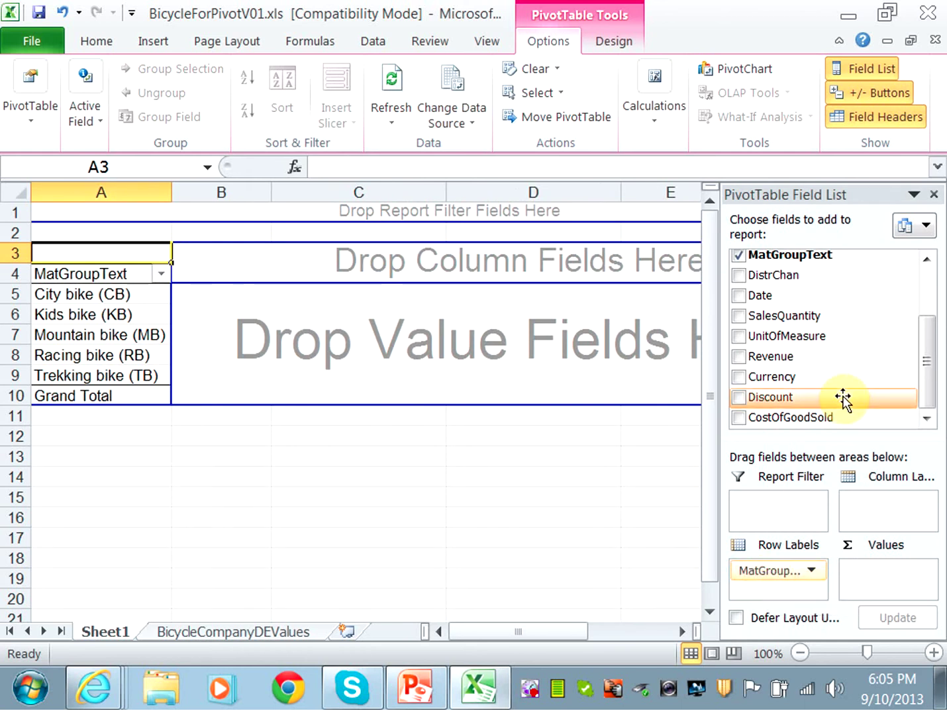
left_click(930, 386)
left_click_drag(930, 385, 930, 332)
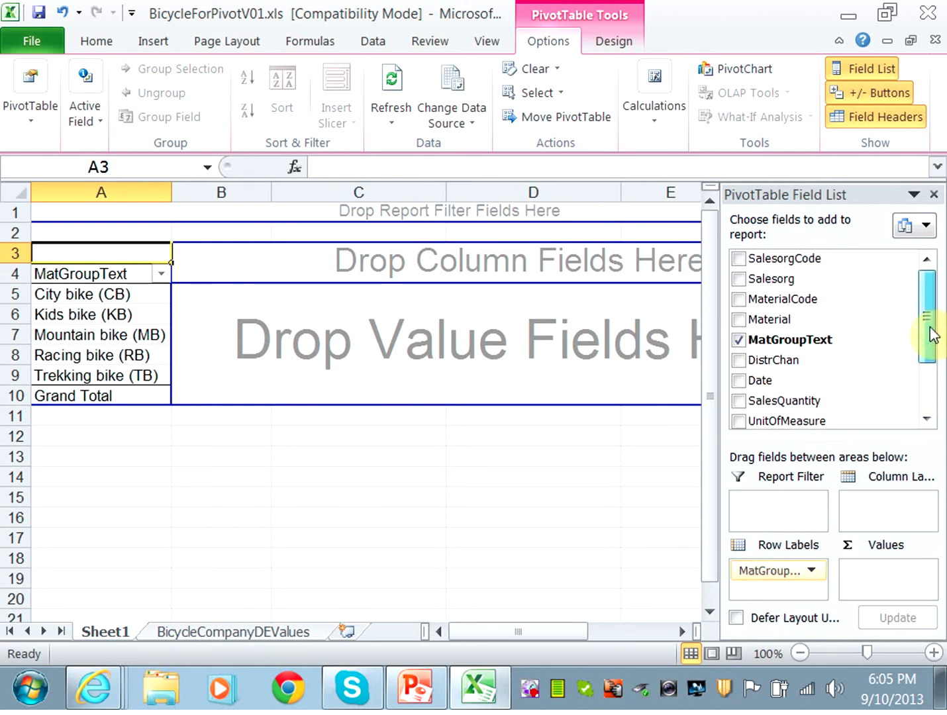
left_click_drag(792, 279, 854, 493)
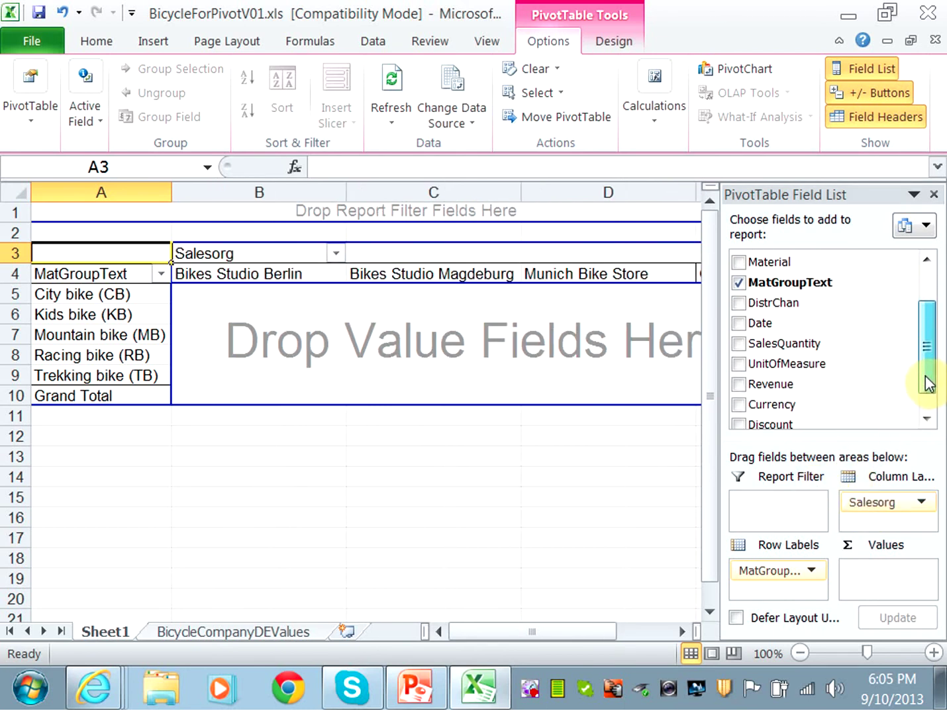
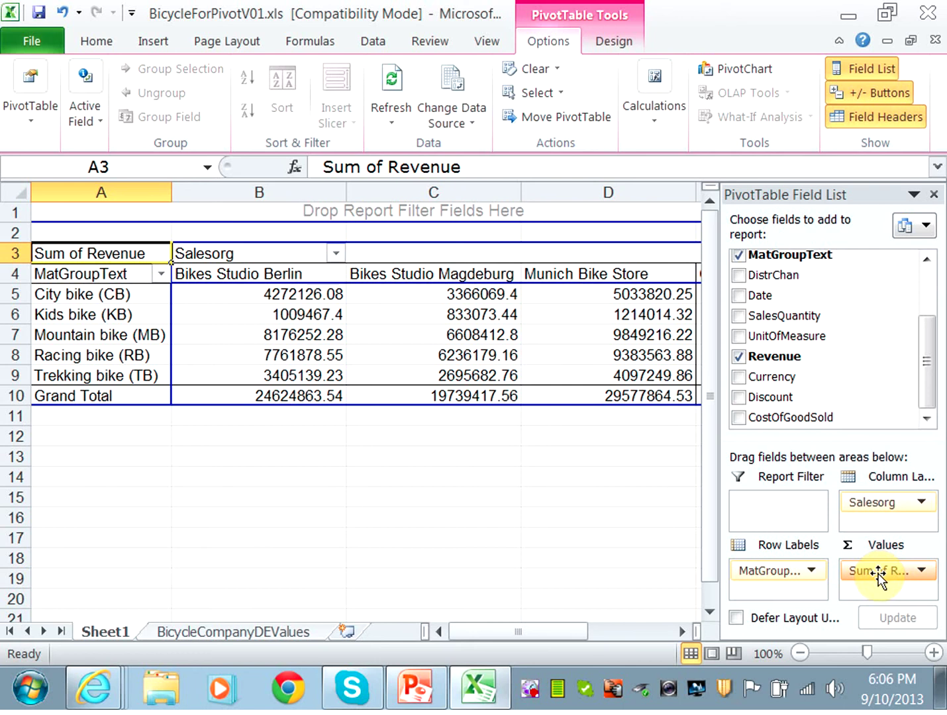
In the value field settings of Sum of Revenue, choose the Currency number format with the symbol € Euro (€ 123)
left_click(921, 574)
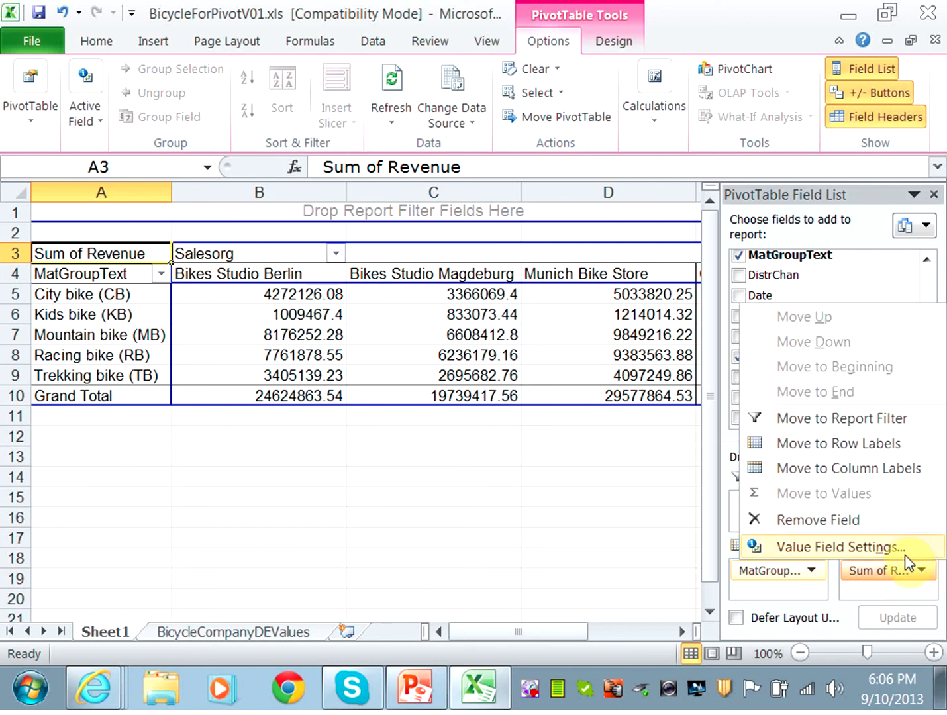
left_click(906, 551)
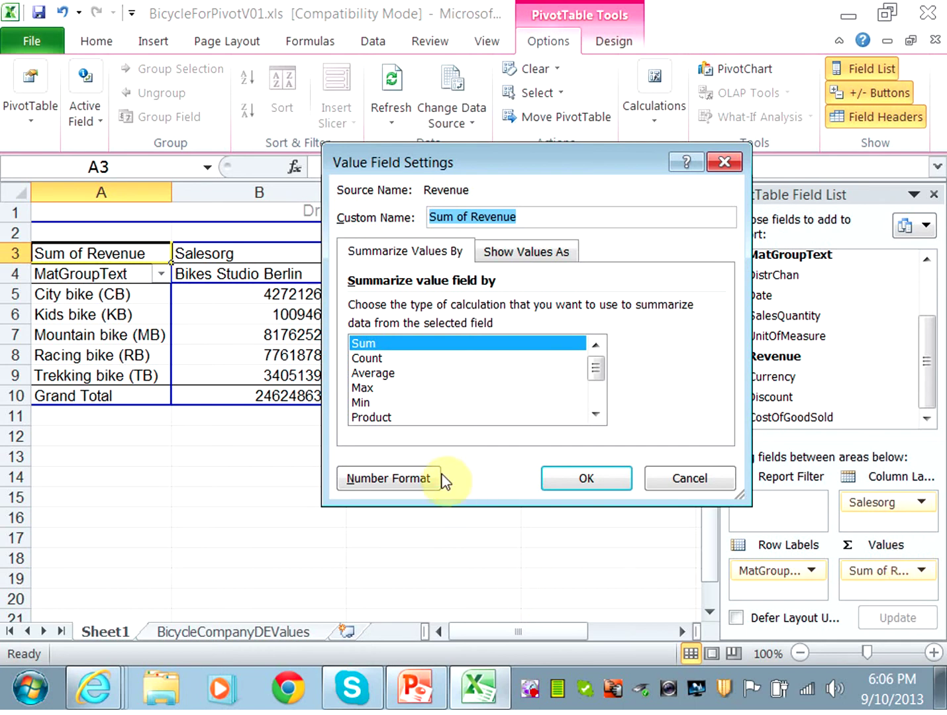
left_click(417, 484)
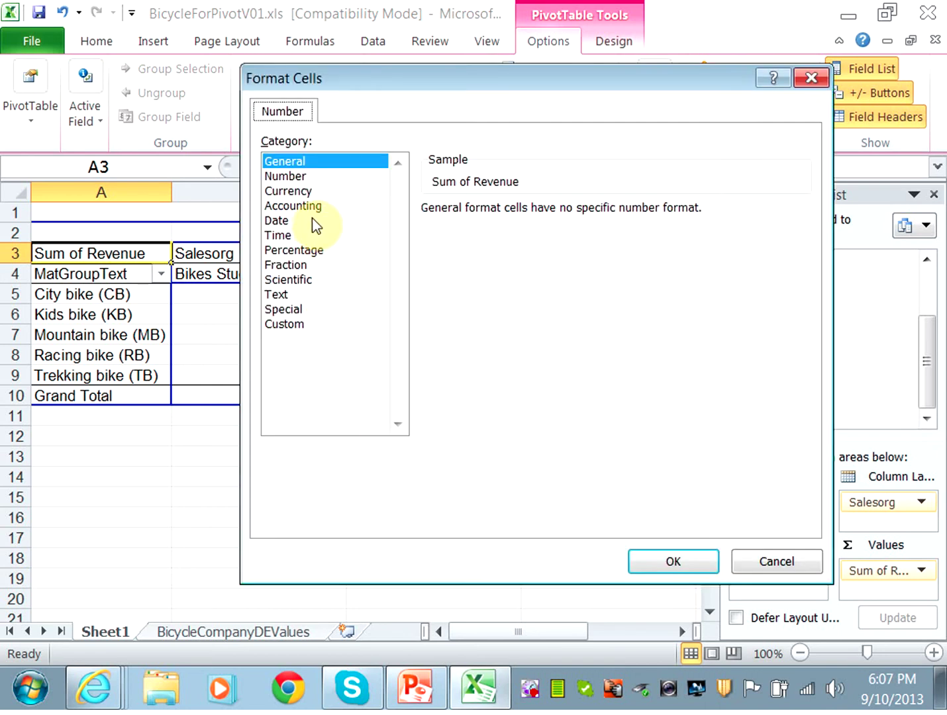
left_click(307, 192)
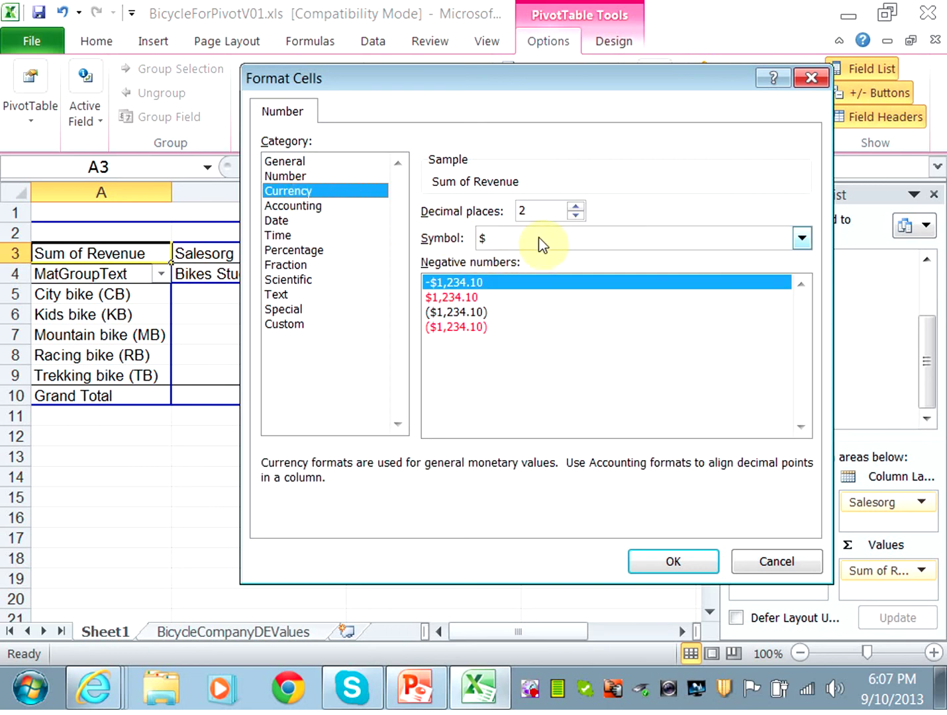
left_click(803, 239)
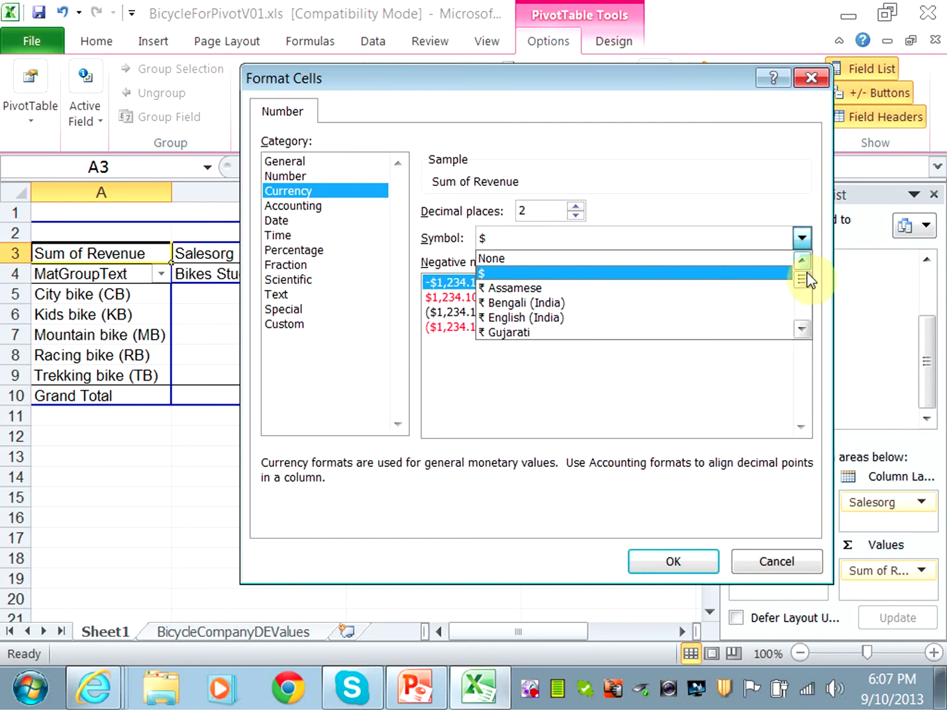
mouse_move(806, 277)
left_mouse_down()
mouse_move(807, 317)
mouse_move(806, 275)
mouse_move(810, 290)
left_mouse_up()
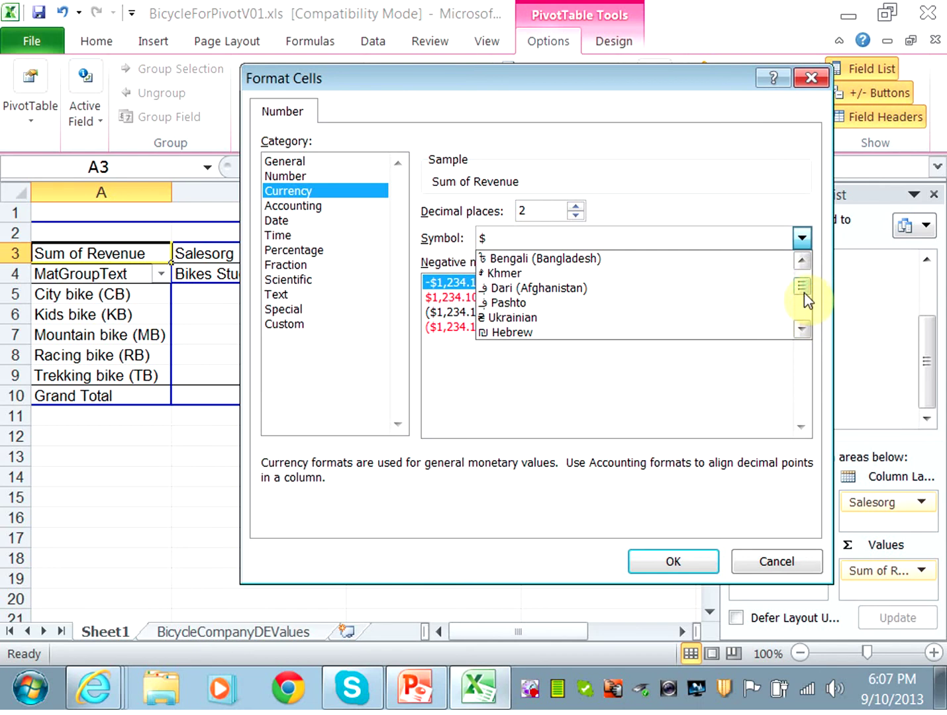
left_click(805, 264)
left_click(806, 263)
left_click(804, 263)
left_click(805, 263)
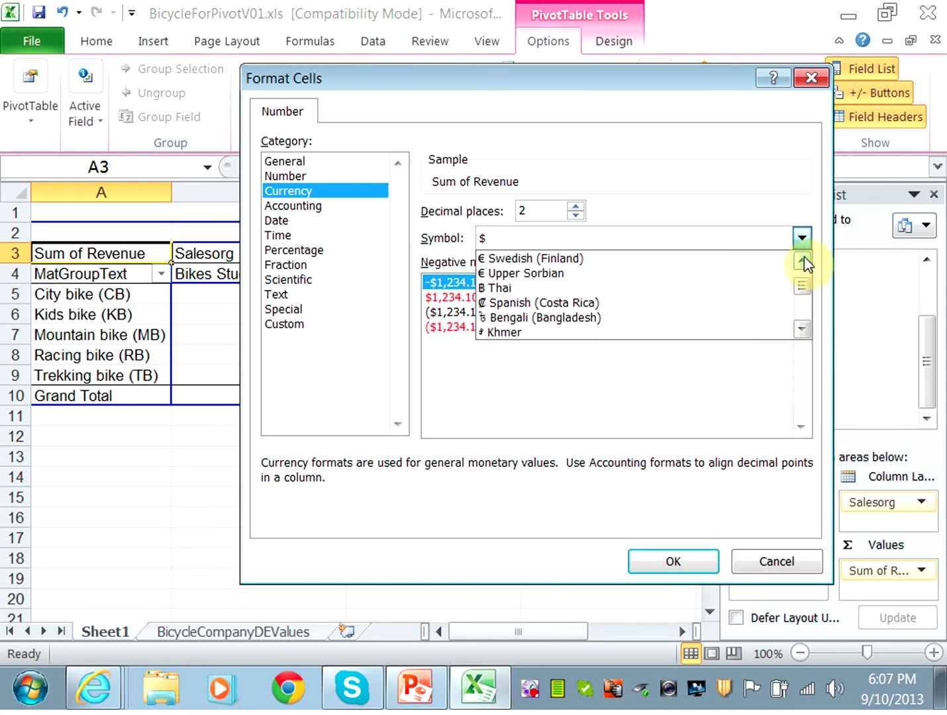
left_click(805, 264)
left_click(806, 264)
left_click(806, 264)
left_click(805, 264)
left_click(805, 264)
left_click(804, 263)
left_click(805, 263)
left_click(805, 264)
left_click(805, 263)
left_click(804, 264)
left_click(805, 264)
left_click(805, 263)
left_click(804, 263)
left_click(805, 263)
left_click(806, 264)
left_click(805, 263)
left_click(804, 263)
left_click(806, 263)
left_click(805, 264)
left_click(805, 263)
left_click(804, 263)
left_click(806, 262)
left_click(805, 263)
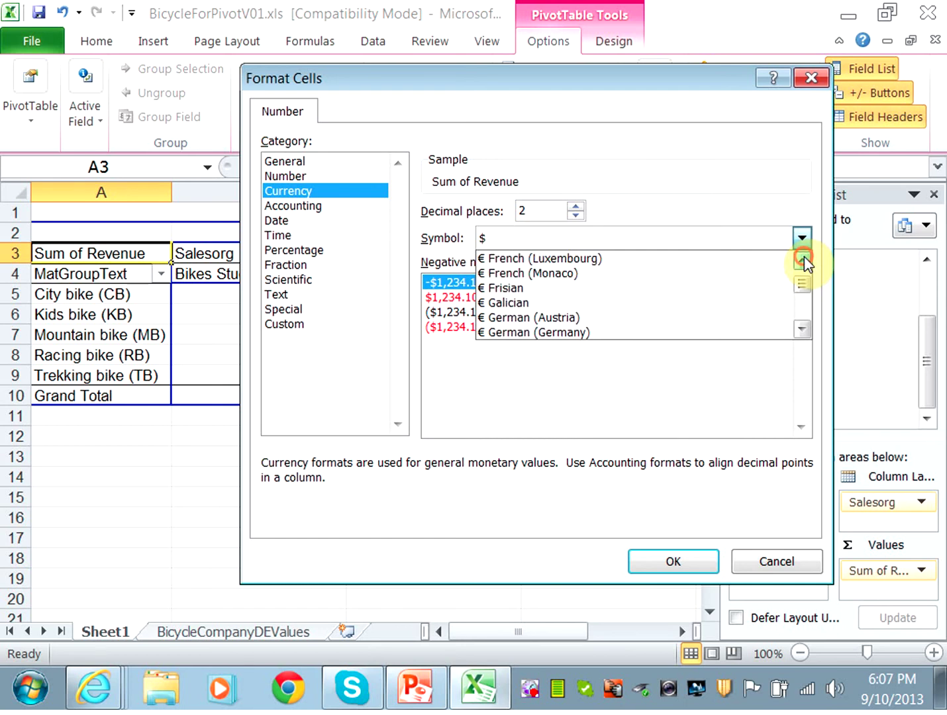
left_click(805, 264)
left_click(805, 263)
left_click(806, 264)
left_click(805, 263)
left_click(805, 262)
left_click(806, 264)
left_click(804, 264)
left_click(805, 264)
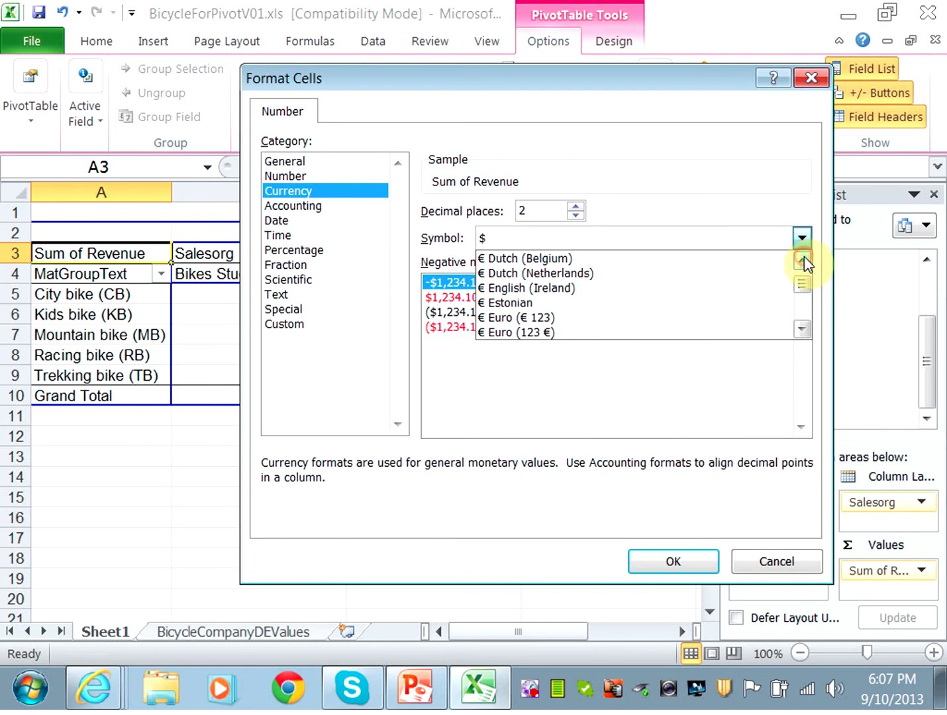
left_click(628, 319)
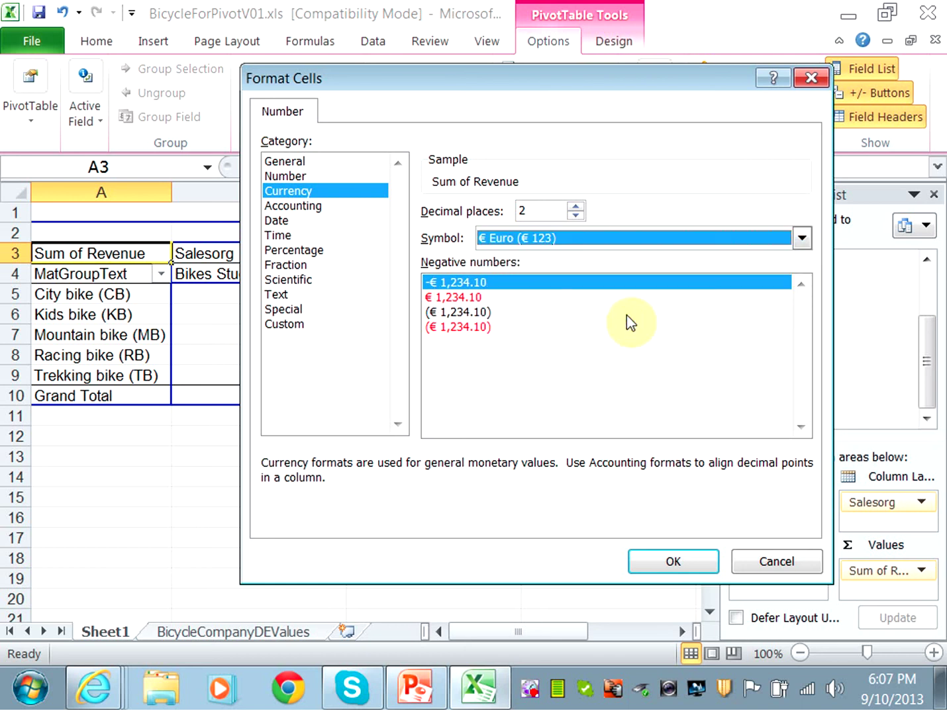
Set the revenue currency format to 0 decimal places and apply it to the PivotTable values
left_click(576, 216)
left_click(576, 216)
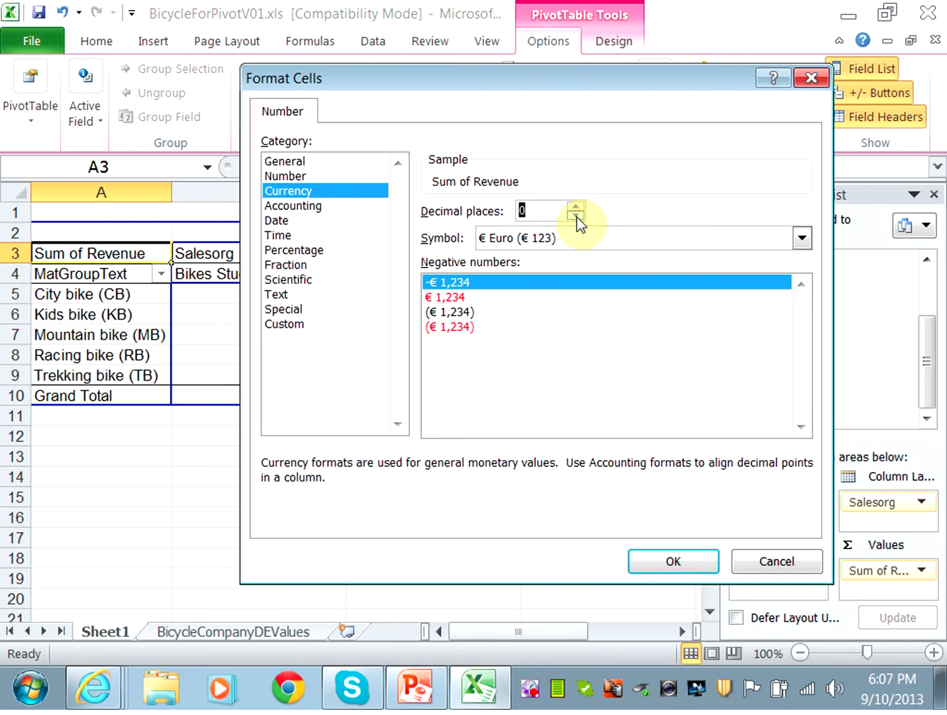
left_click(641, 568)
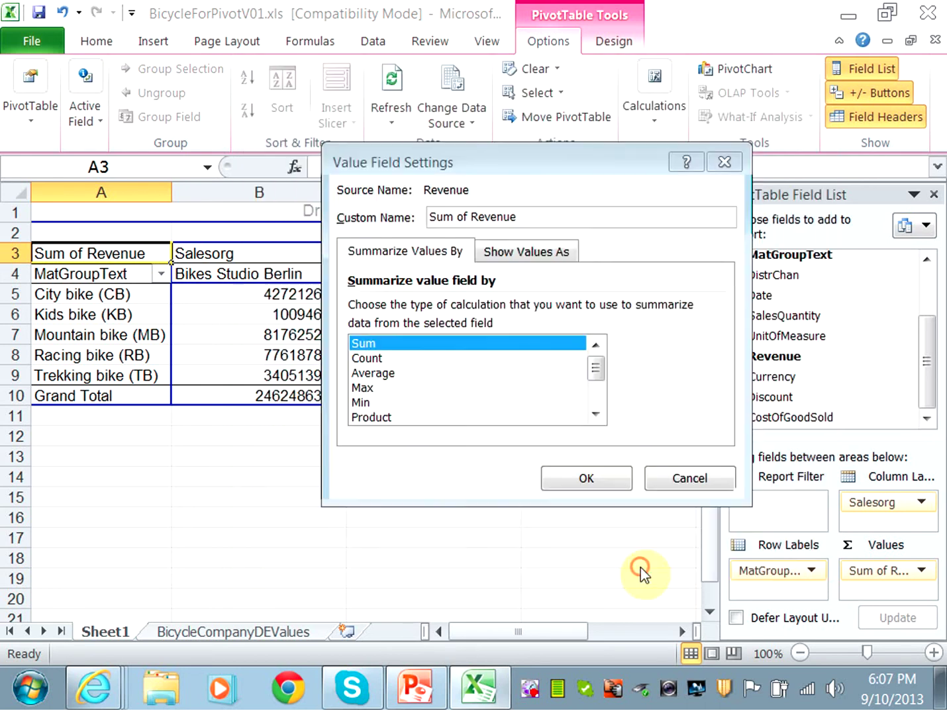
left_click(594, 484)
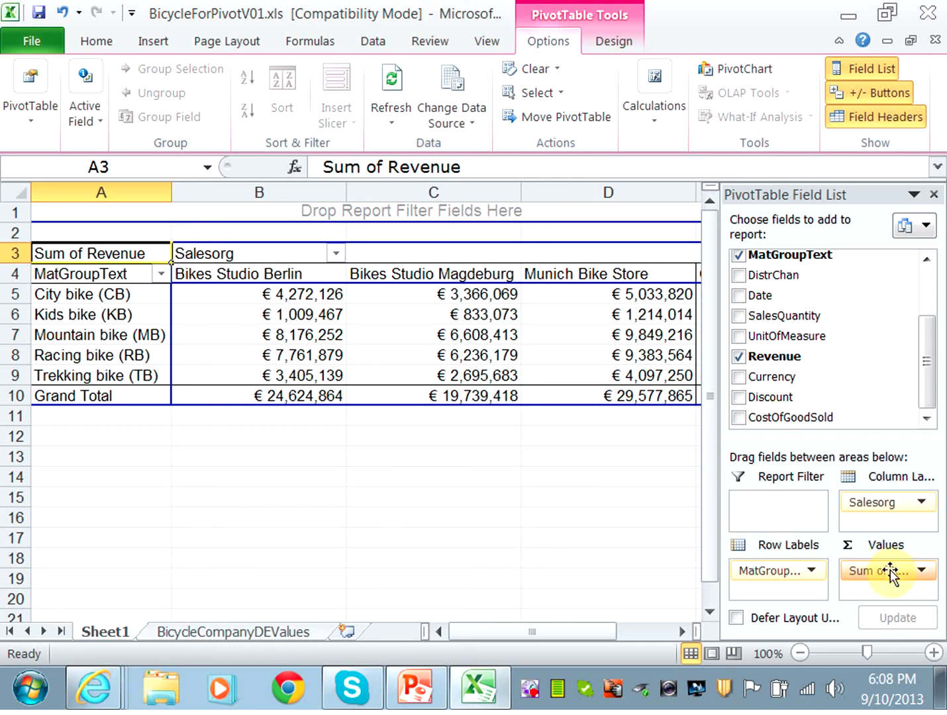
Change the currency symbol of the Sum of Revenue number format to € Euro (123 €) and apply it
left_click(922, 572)
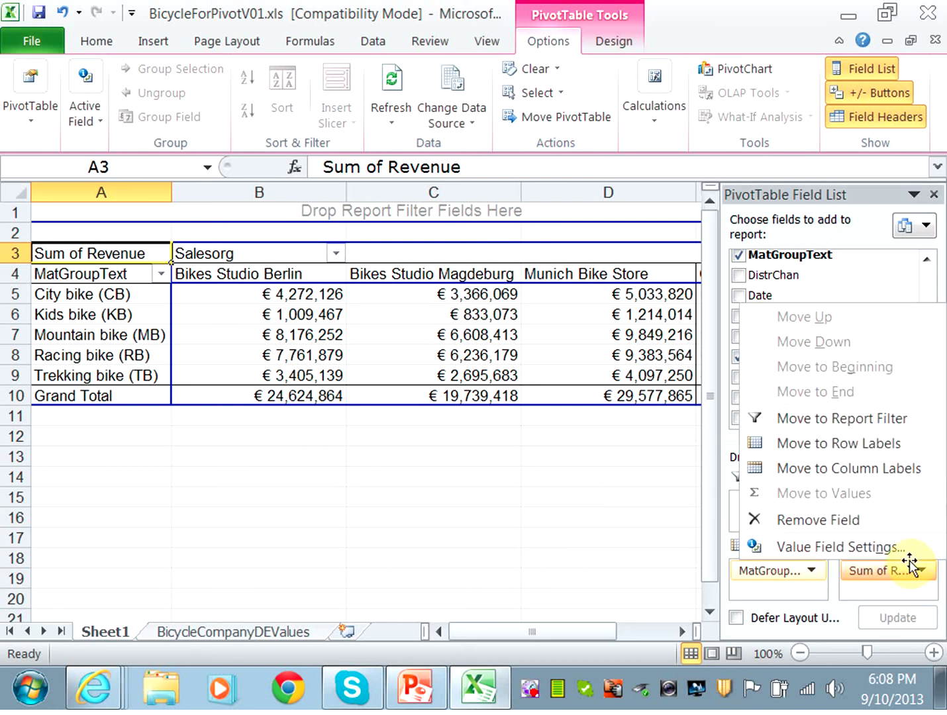
left_click(900, 550)
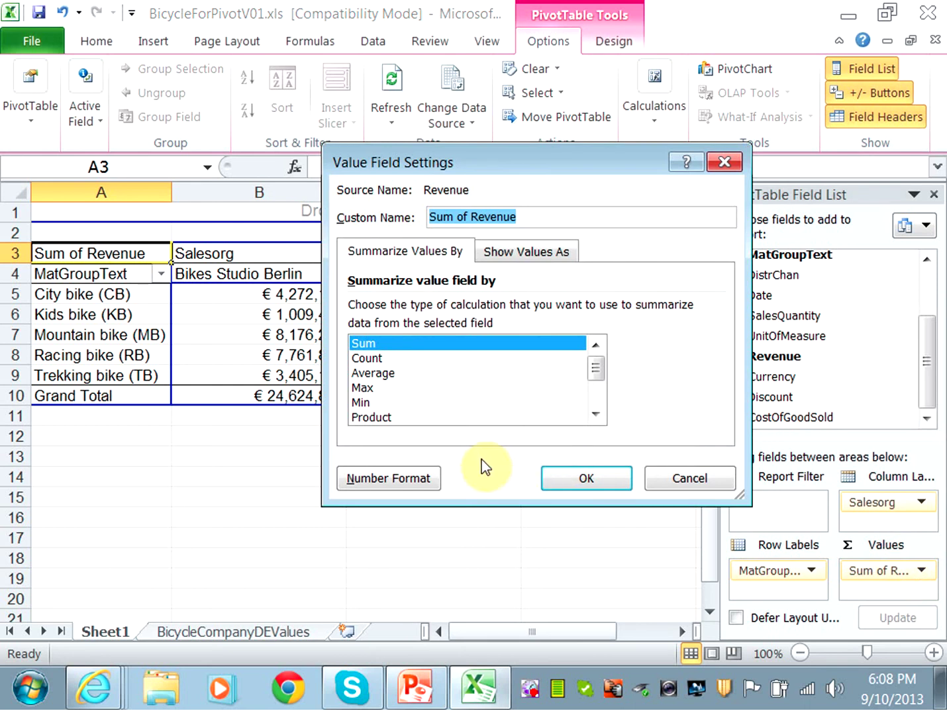
left_click(425, 484)
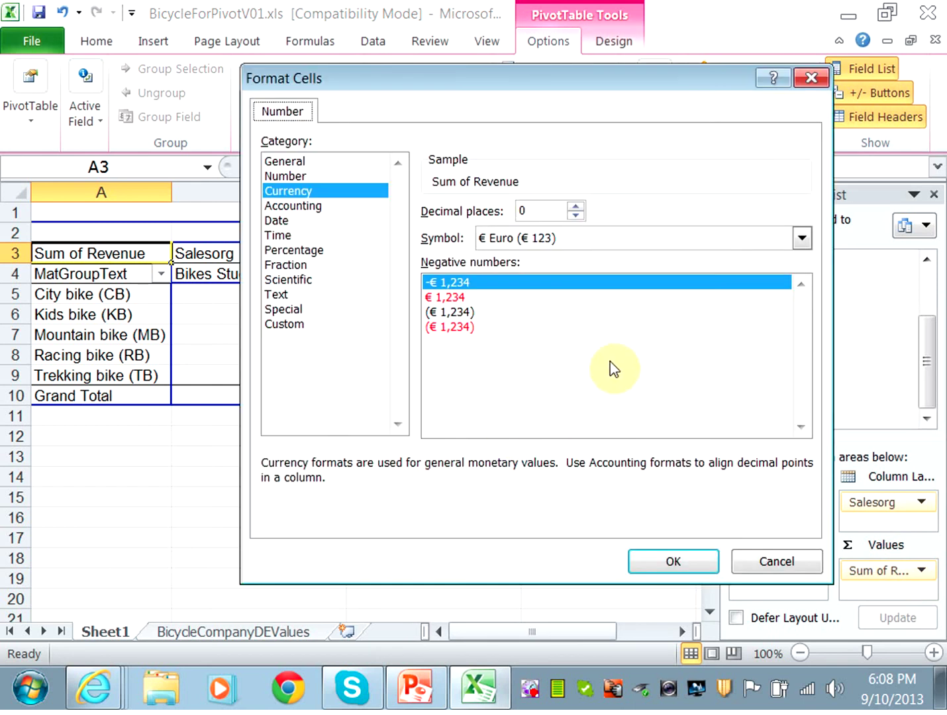
left_click(802, 240)
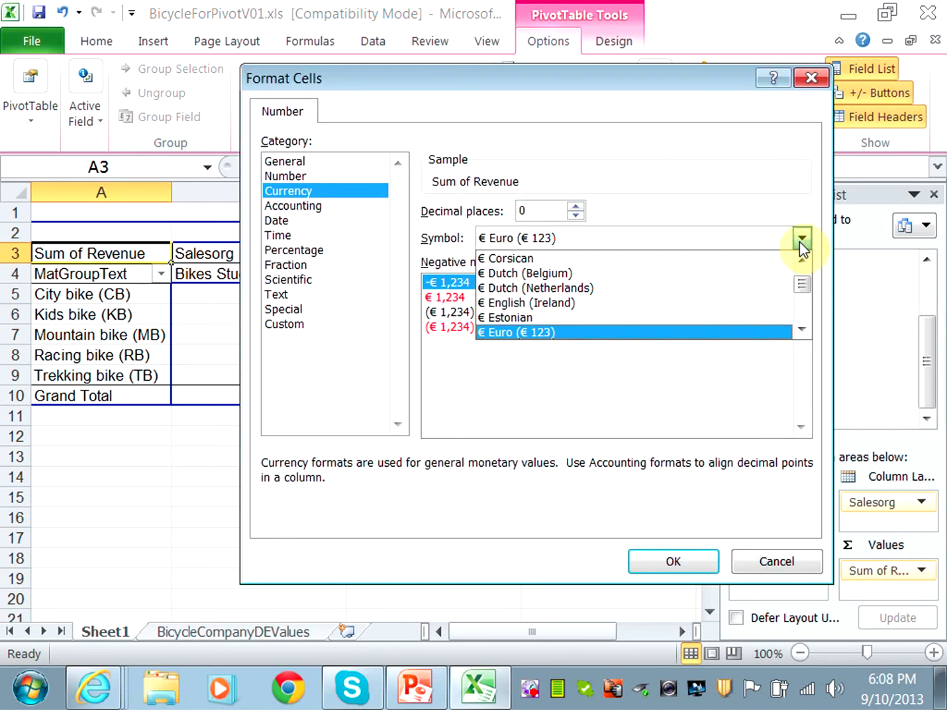
left_click(801, 330)
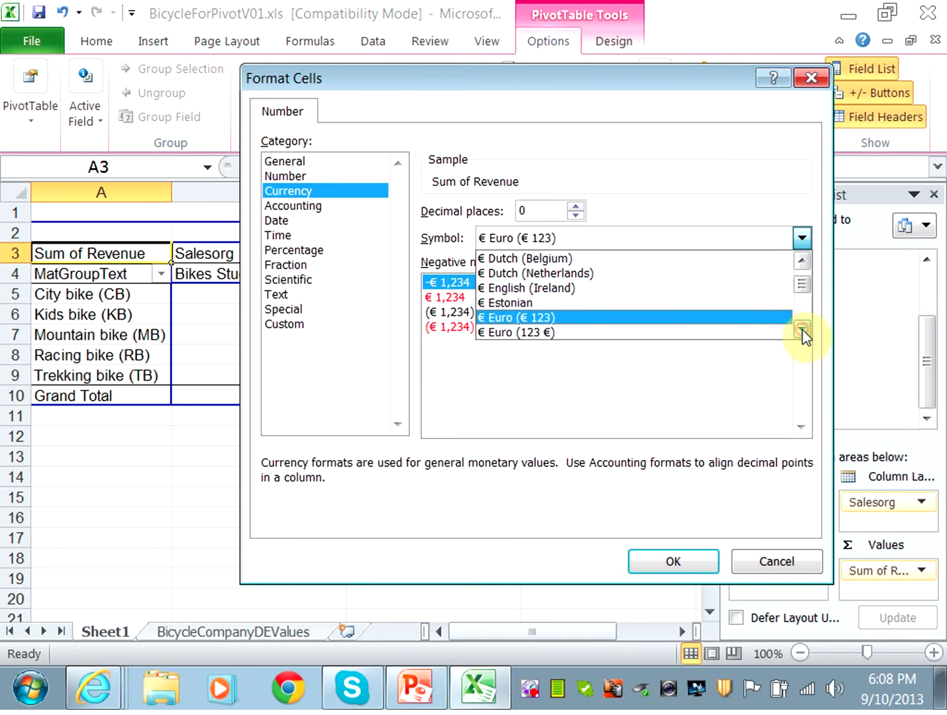
left_click(708, 335)
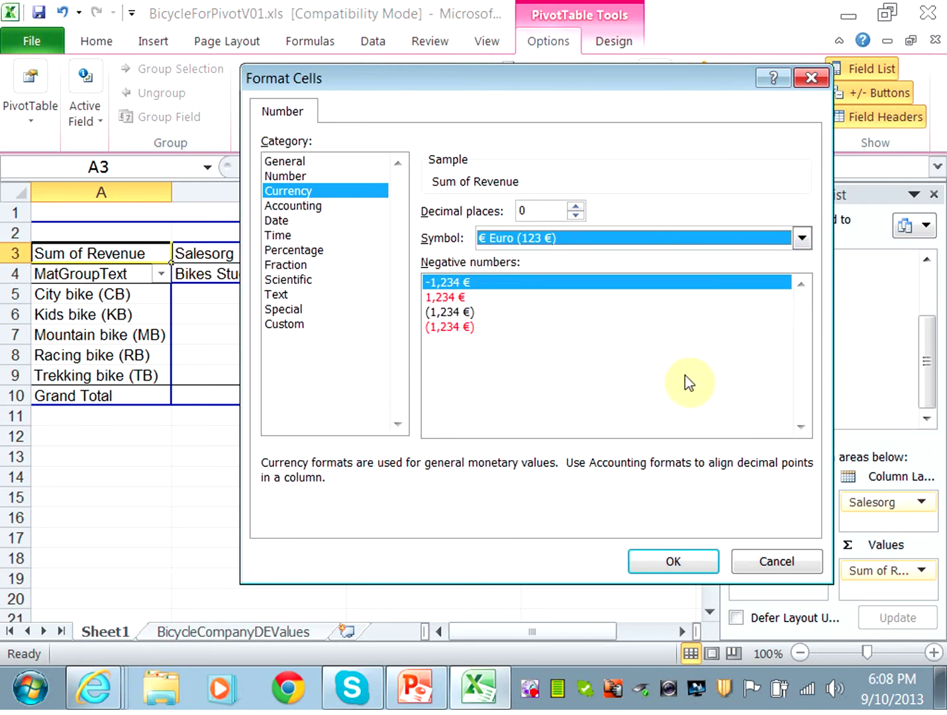
left_click(681, 564)
left_click(574, 477)
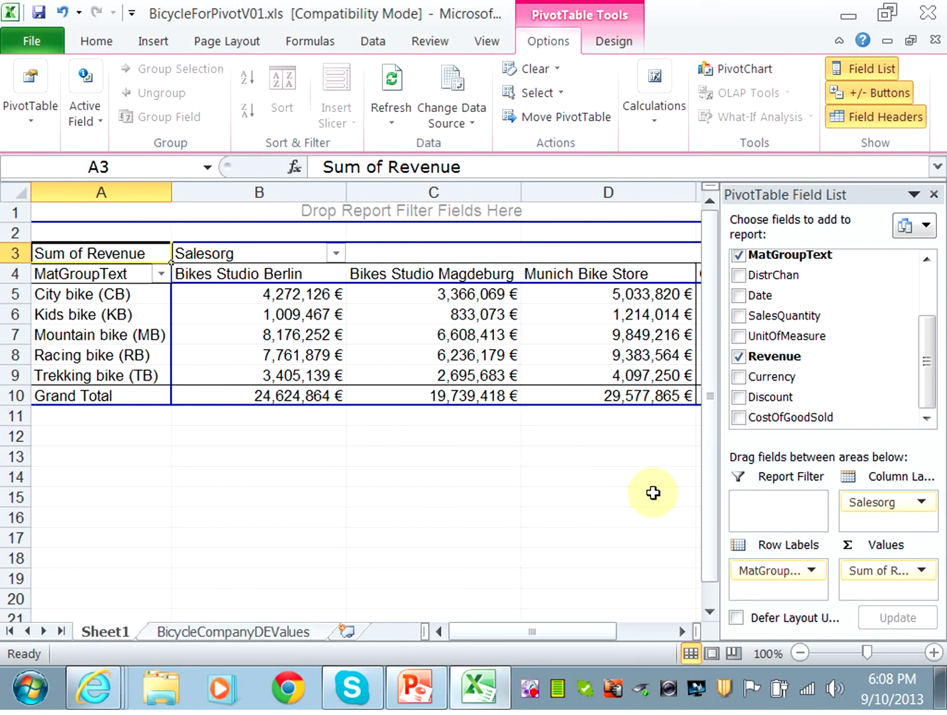
Rename the PivotTable worksheet Sheet1 as c1.2ks
double_click(101, 630)
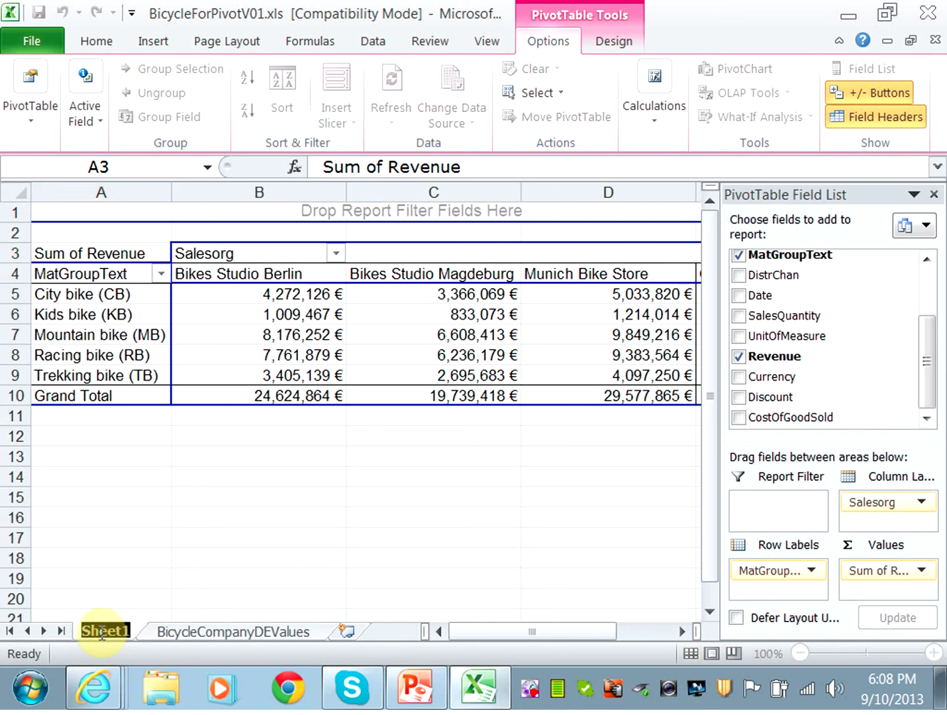
type("c1")
type("2")
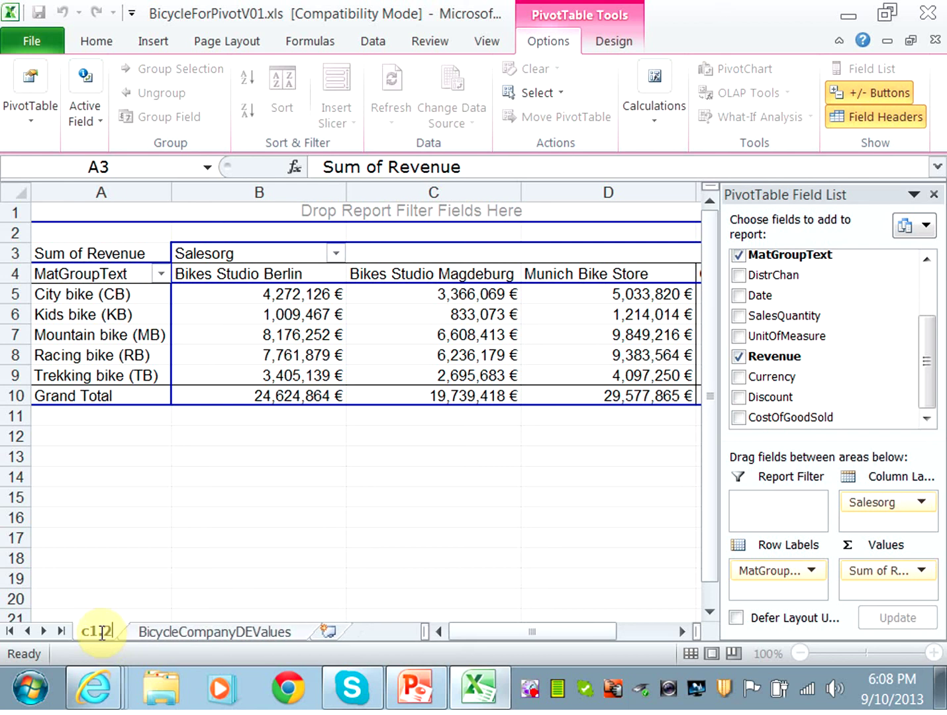
type("ks")
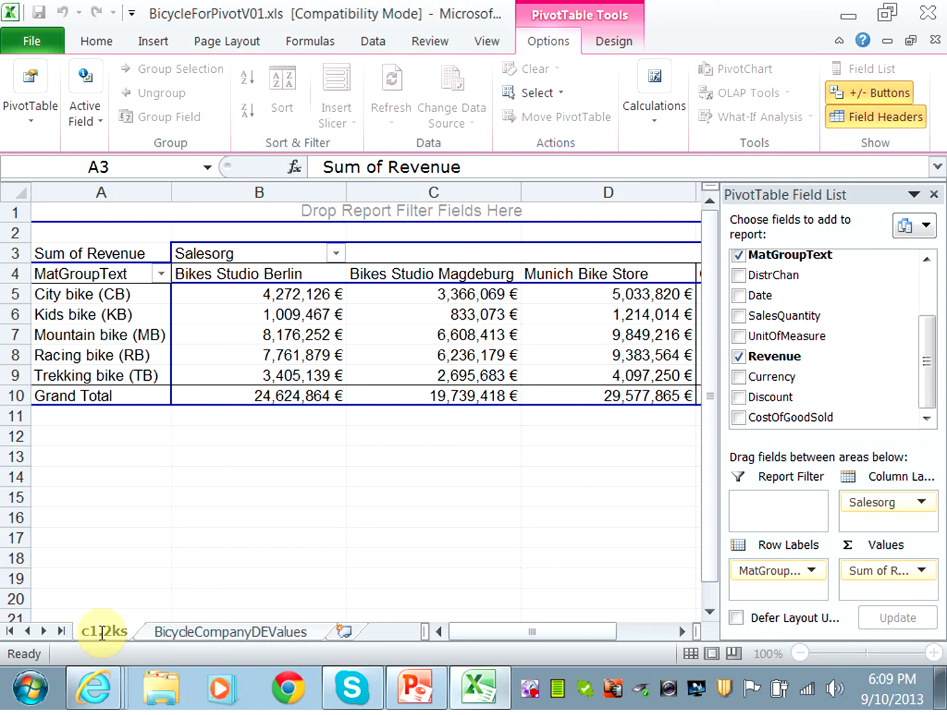
key("Return")
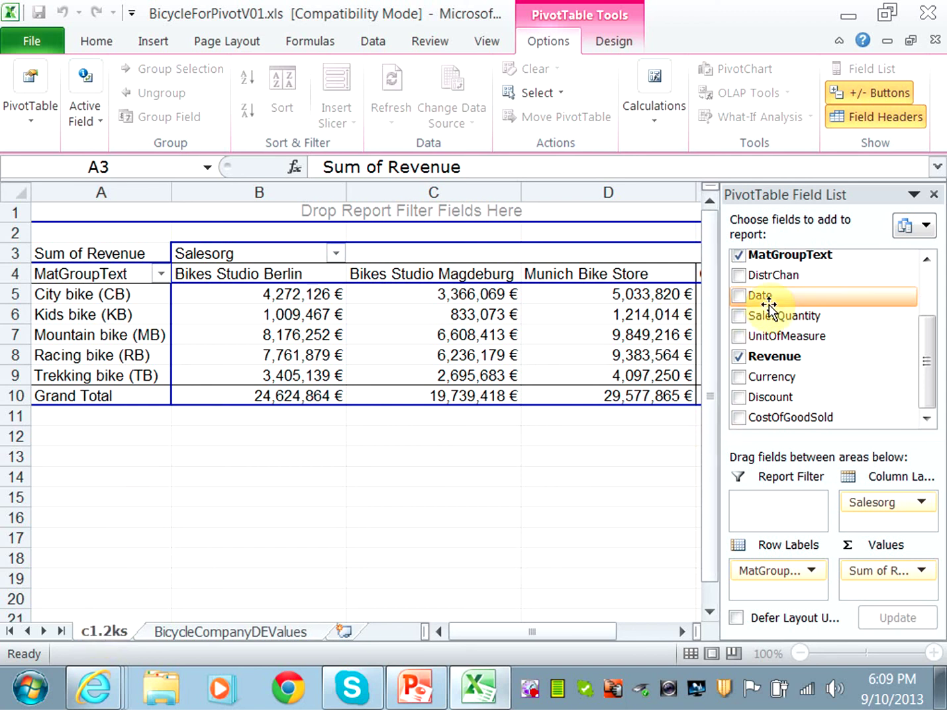
Add DistrChan as the PivotTable's report filter and filter it to Internet
left_click_drag(776, 277, 782, 502)
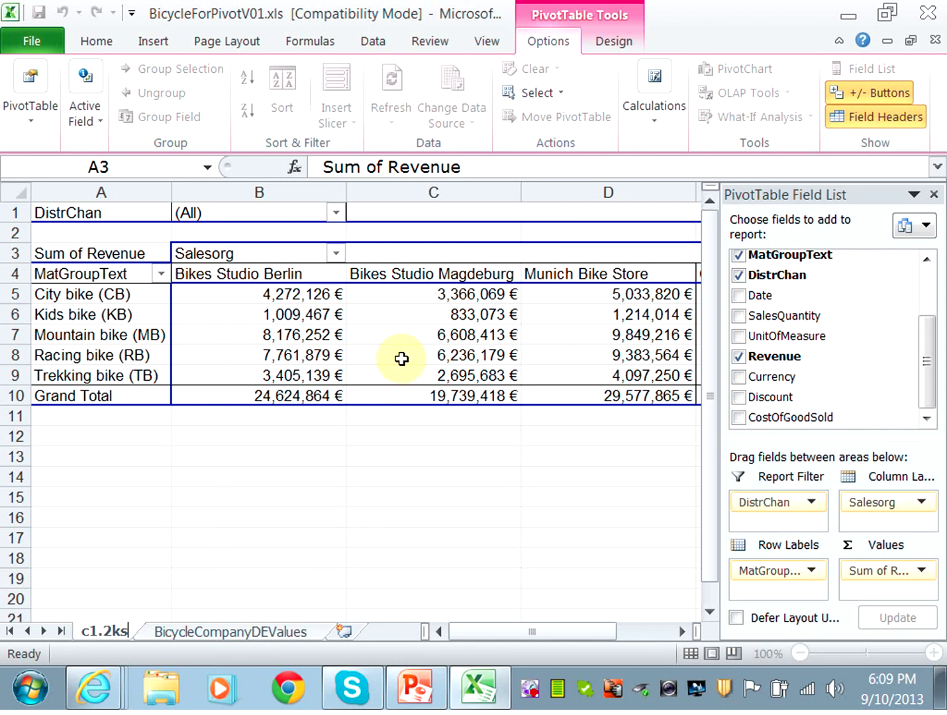
left_click(337, 214)
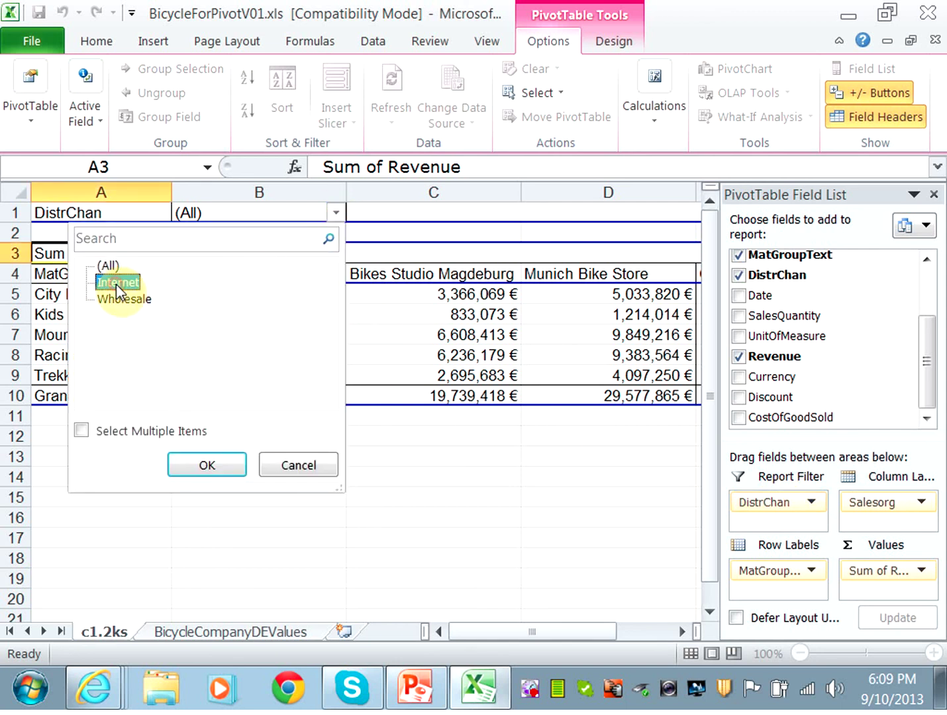
left_click(201, 467)
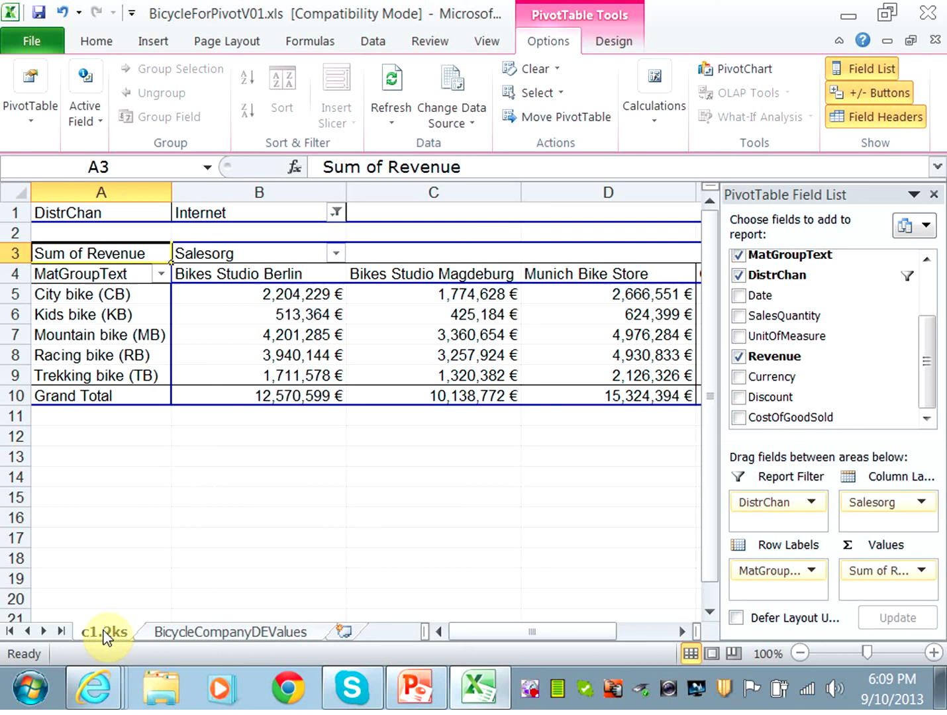
Move the c1.2ks sheet behind BicycleCompanyDEValues and create a copy of it placed before c1.2ks
left_click_drag(105, 639, 350, 629)
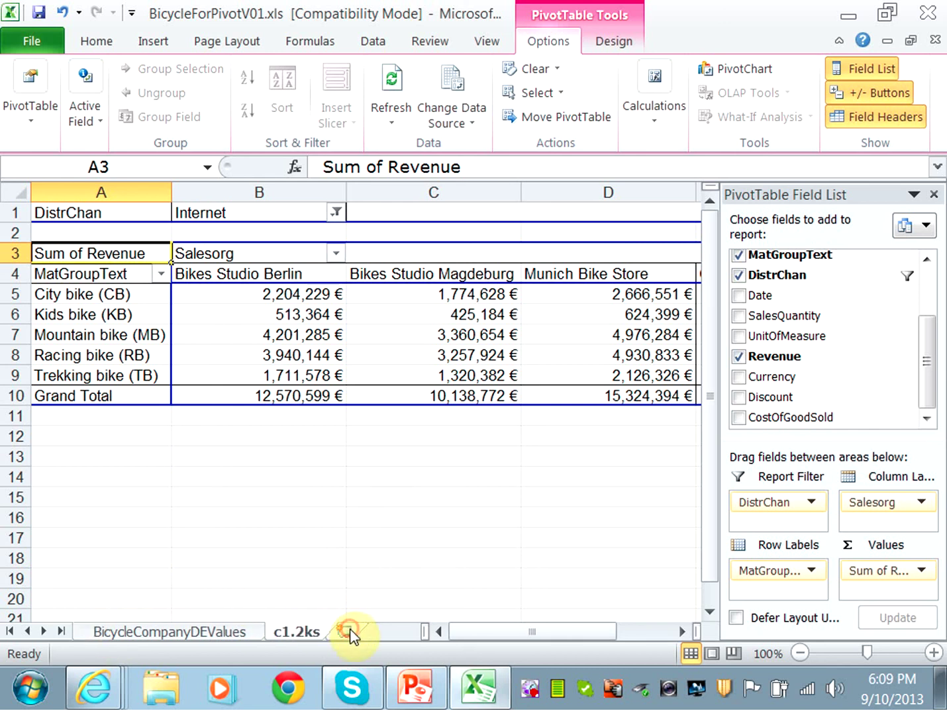
right_click(312, 632)
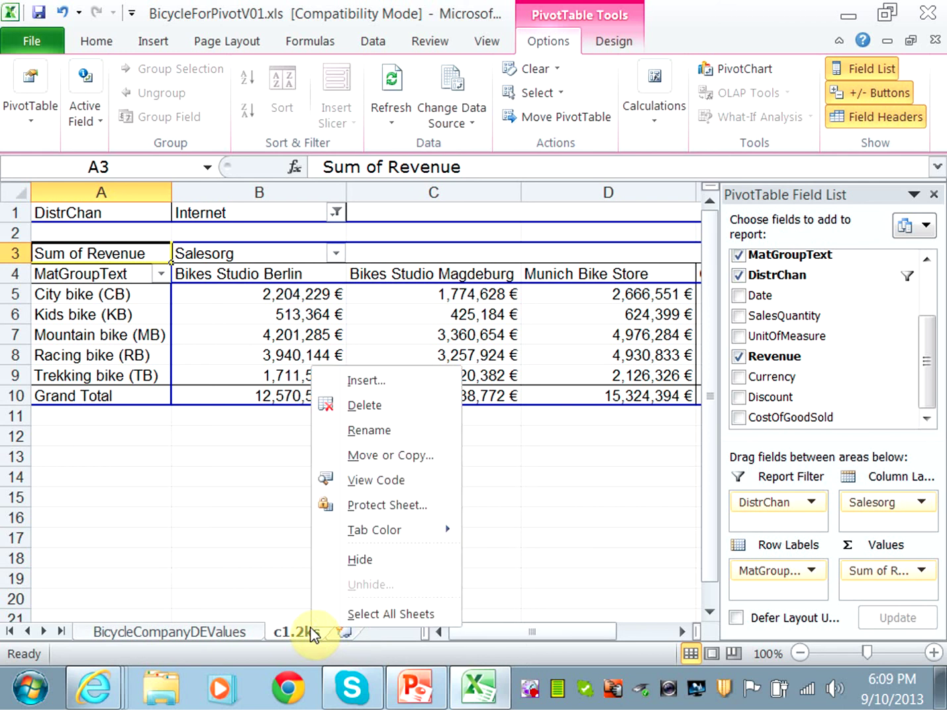
left_click(411, 456)
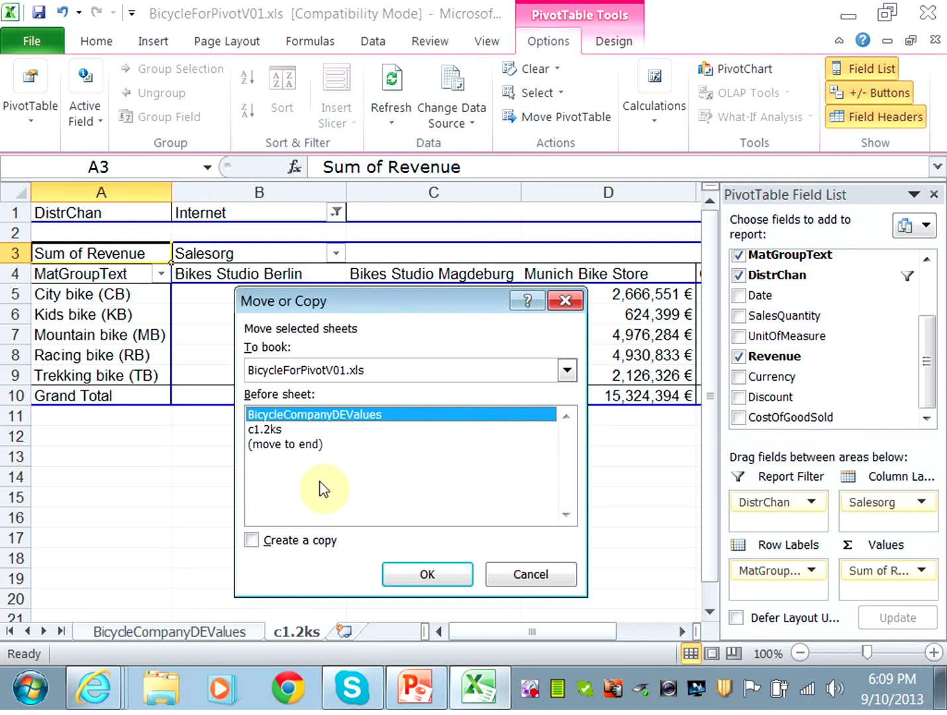
left_click(252, 542)
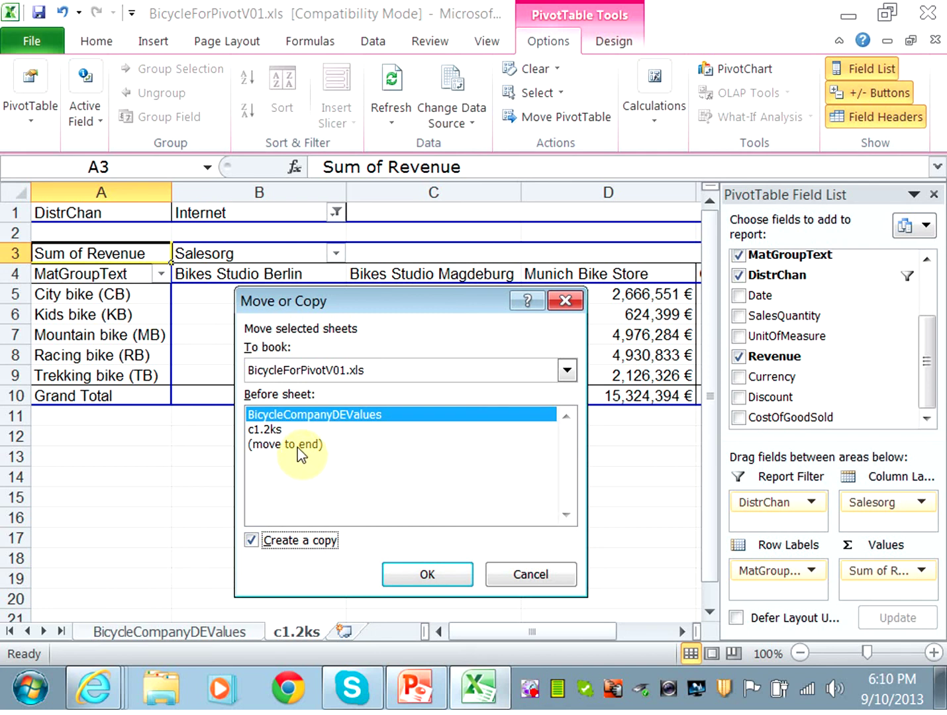
left_click(275, 429)
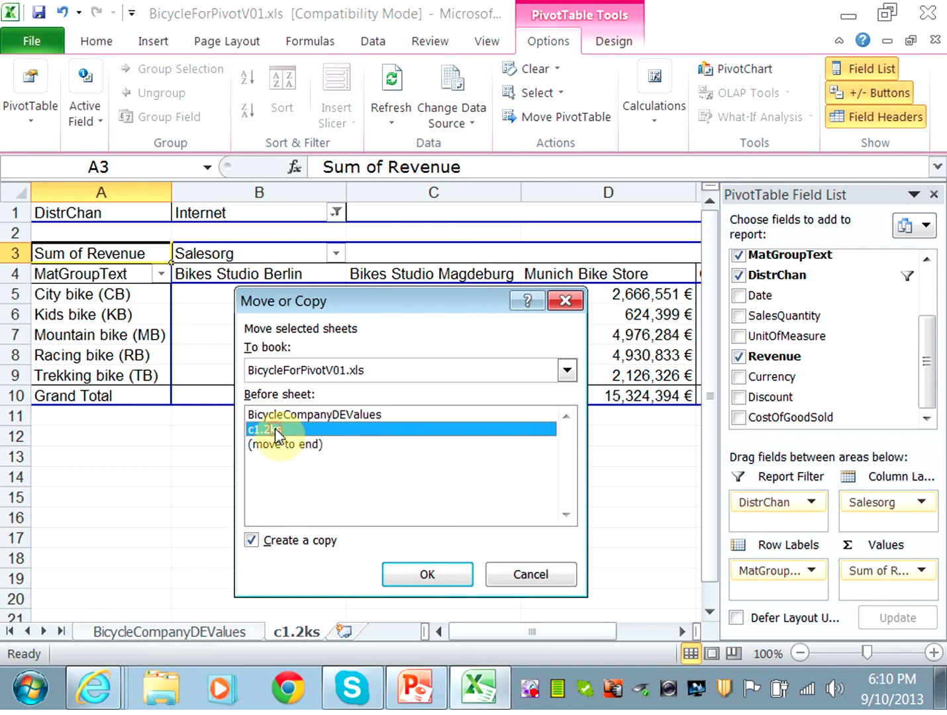
left_click(429, 576)
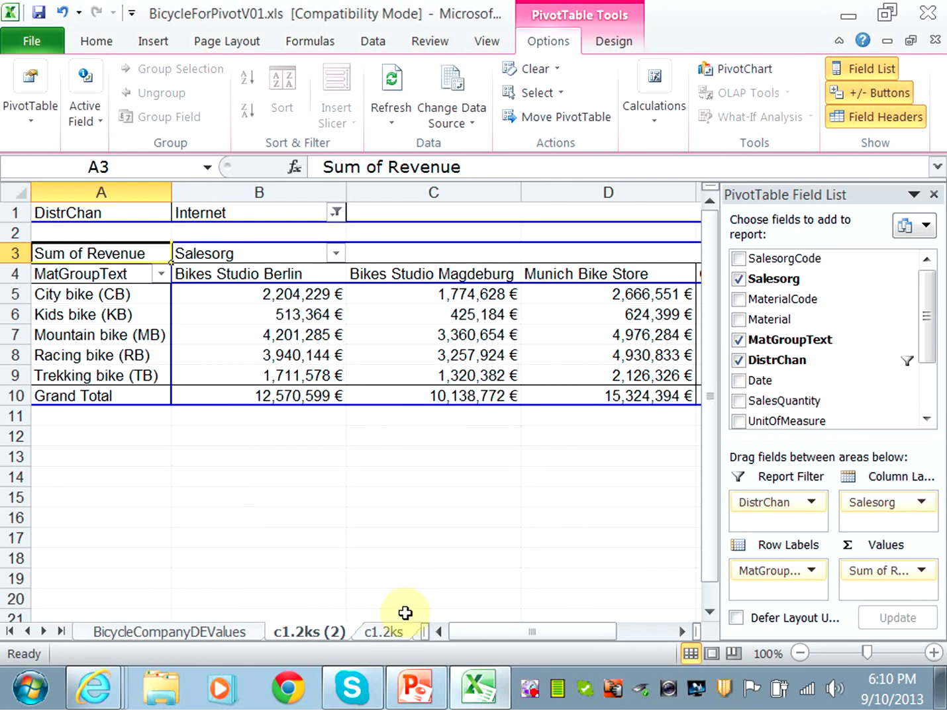
Rename the copied sheet c1.2ks (2) as c1.3ks
double_click(315, 633)
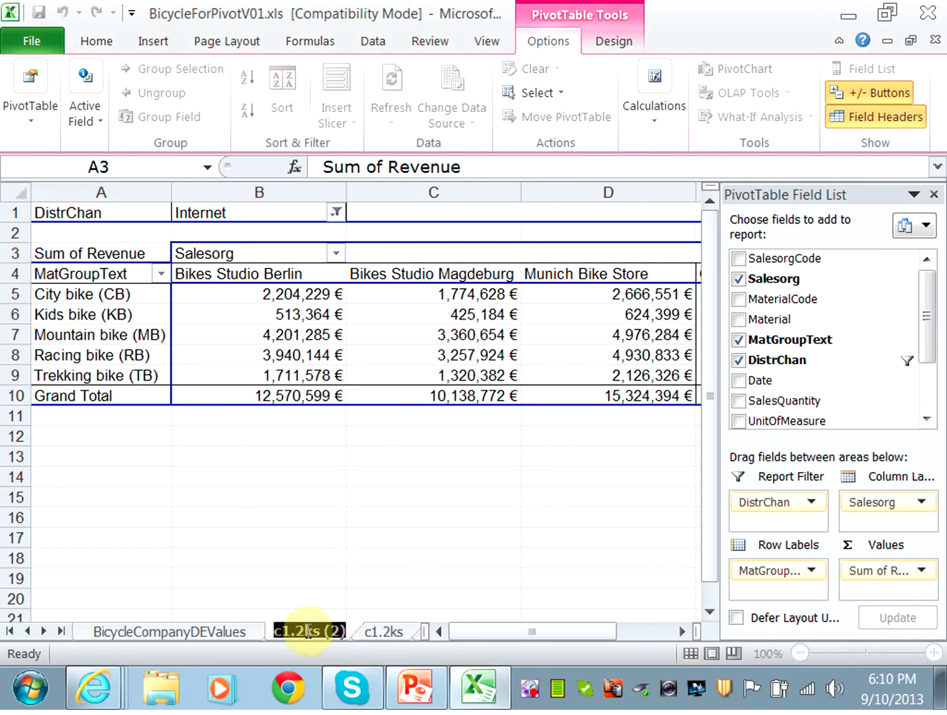
left_click(304, 631)
key("BackSpace")
type("3")
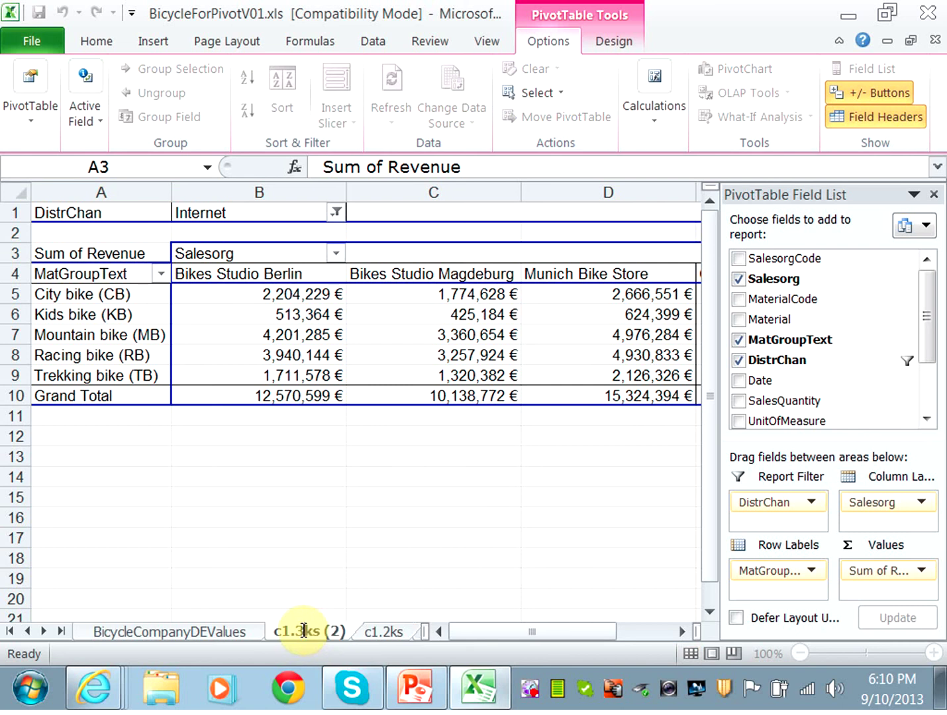
left_click(347, 631)
key("BackSpace")
key("BackSpace")
key("BackSpace")
key("BackSpace")
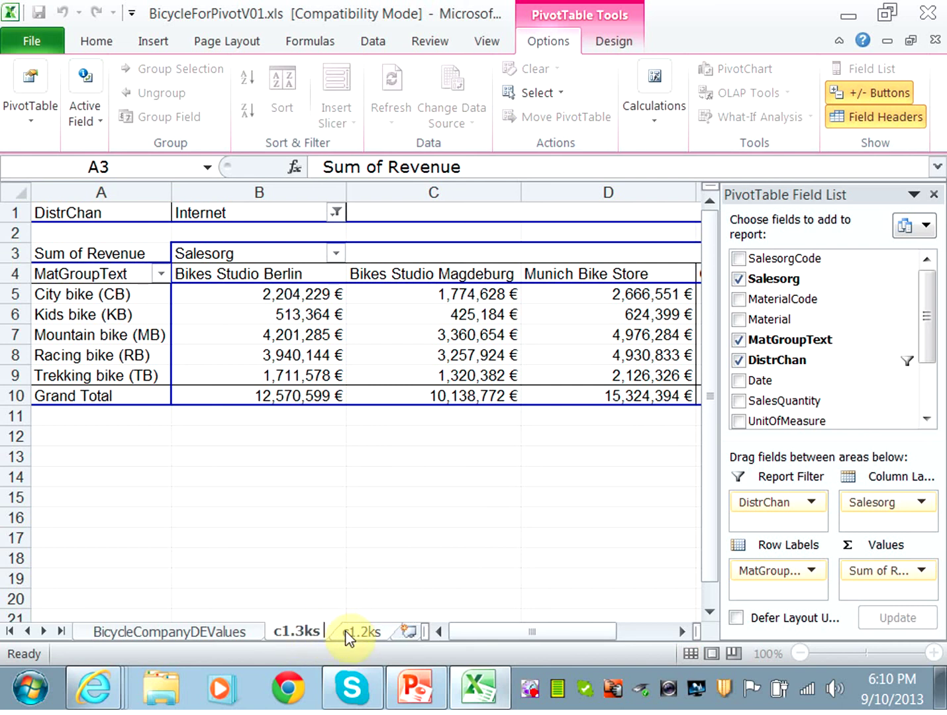
On the c1.2ks sheet, remove DistrChan from the PivotTable's report filter
left_click(348, 632)
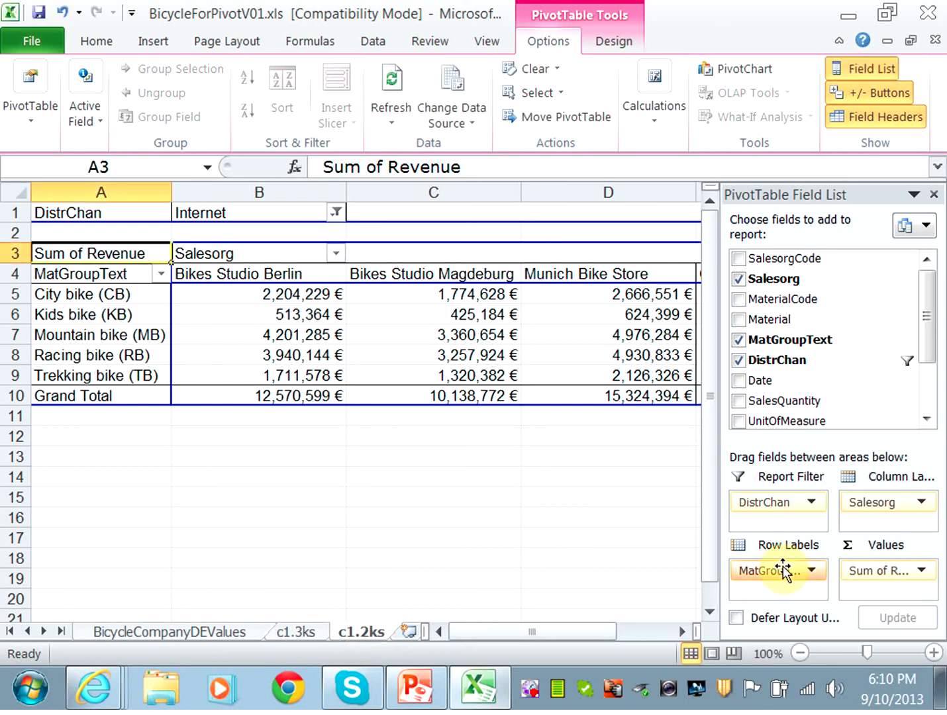
left_click(893, 504)
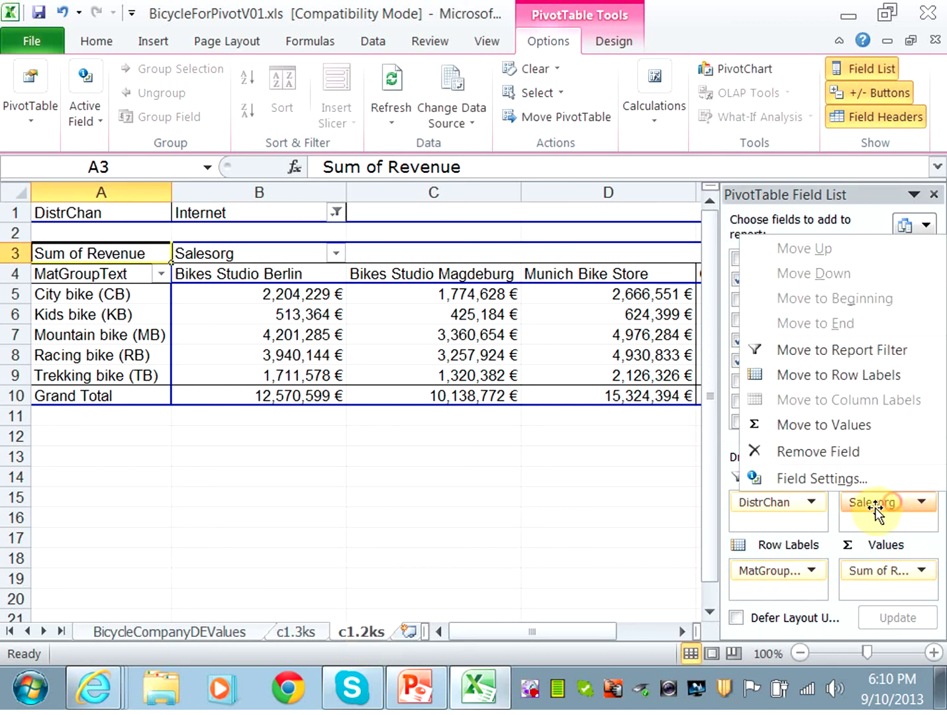
left_click(760, 502)
left_click_drag(759, 502, 786, 281)
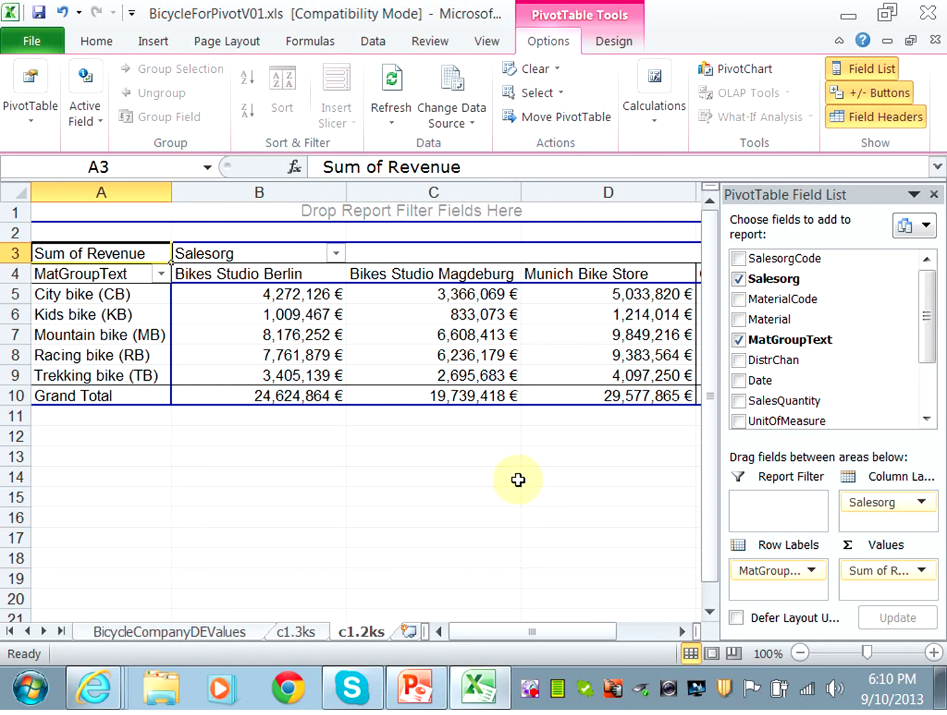
Reorder the worksheets so that c1.3ks comes after c1.2ks, with c1.3ks as the active sheet
left_click(296, 632)
left_click_drag(387, 616, 288, 618)
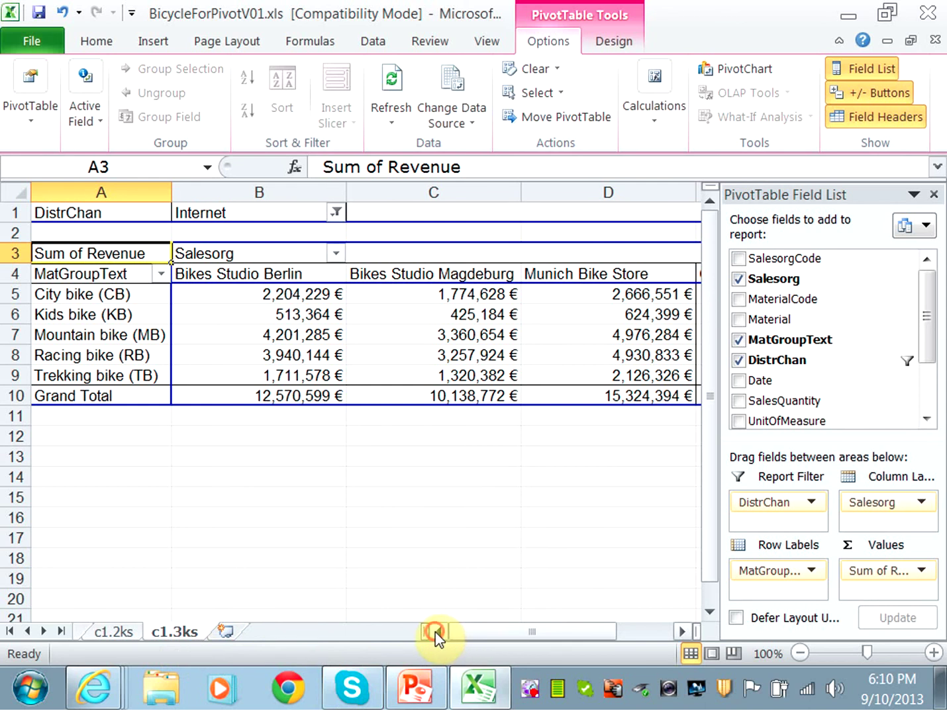
right_click(525, 696)
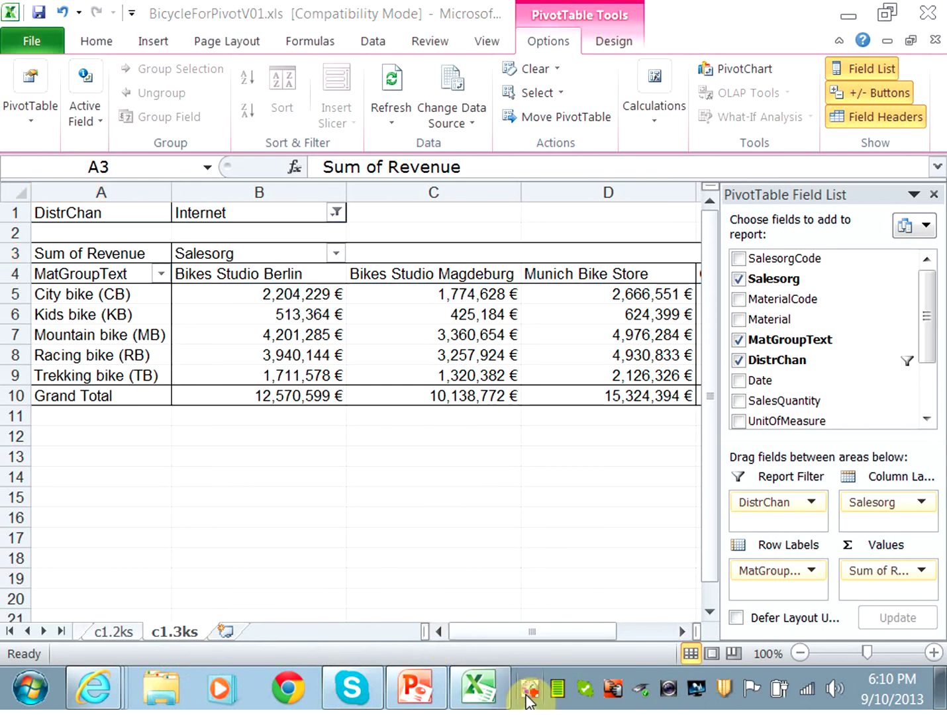